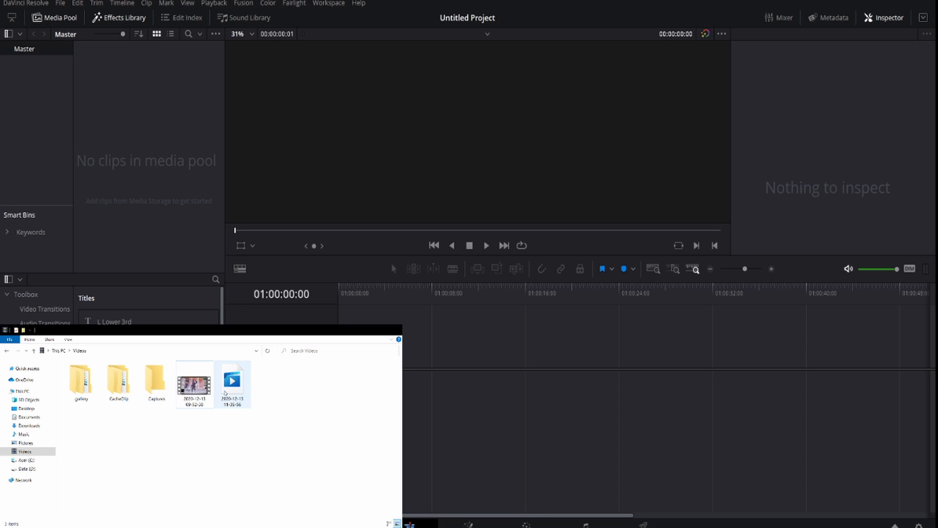
pyautogui.click(199, 390)
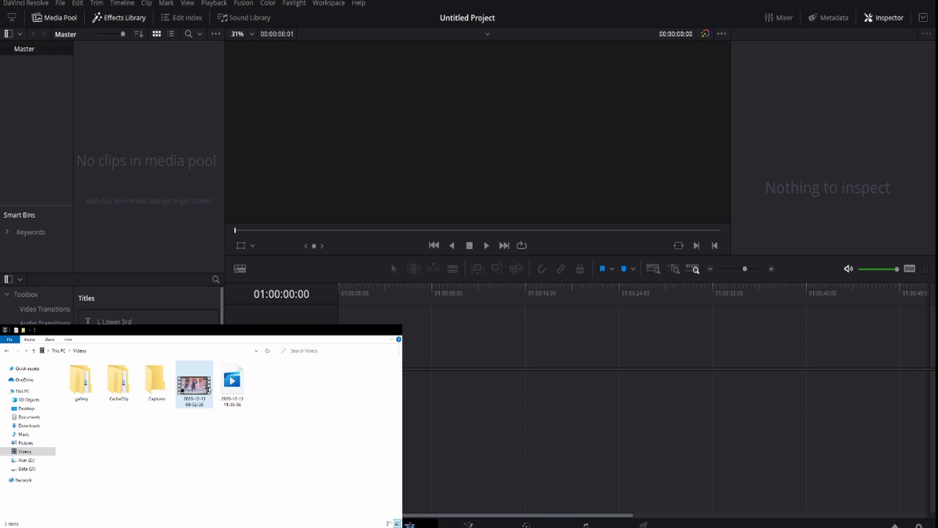
pyautogui.click(200, 387)
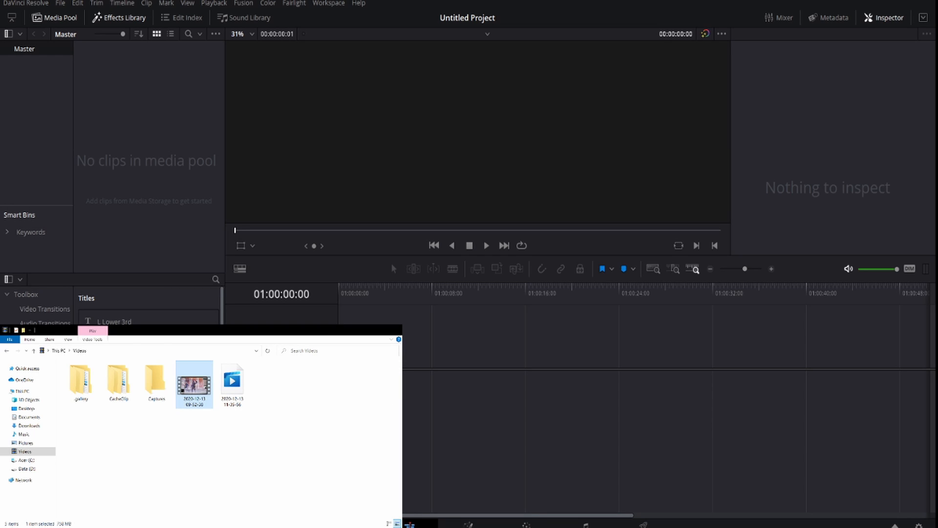
pyautogui.moveTo(195, 385); pyautogui.dragTo(337, 388)
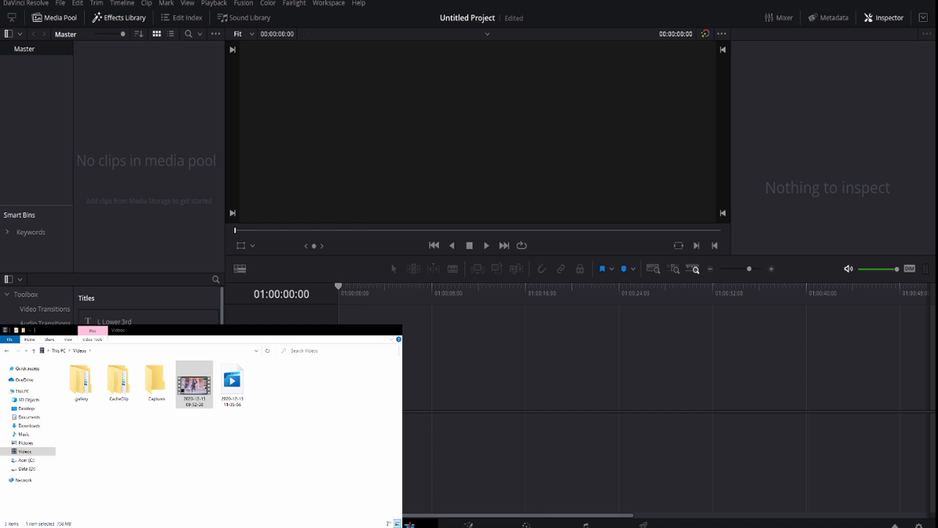
pyautogui.click(197, 494)
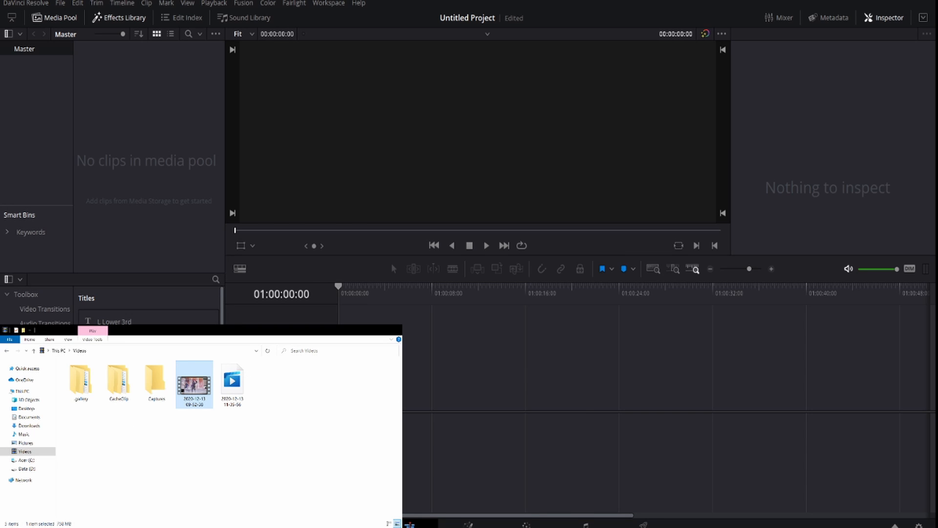
pyautogui.moveTo(194, 383); pyautogui.dragTo(338, 388)
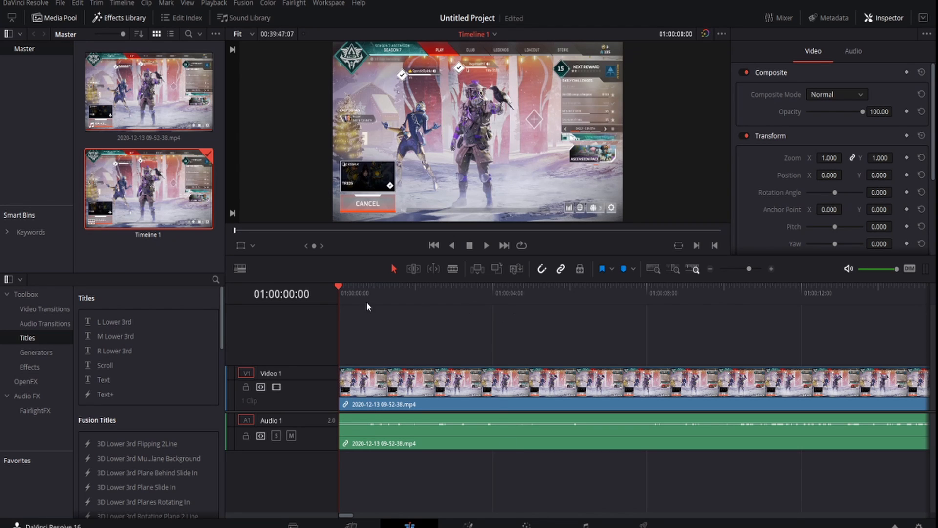
# Step: Try forward and reverse playback of the timeline, stop it, and jump to the clip's end and back to its start
pyautogui.click(487, 245)
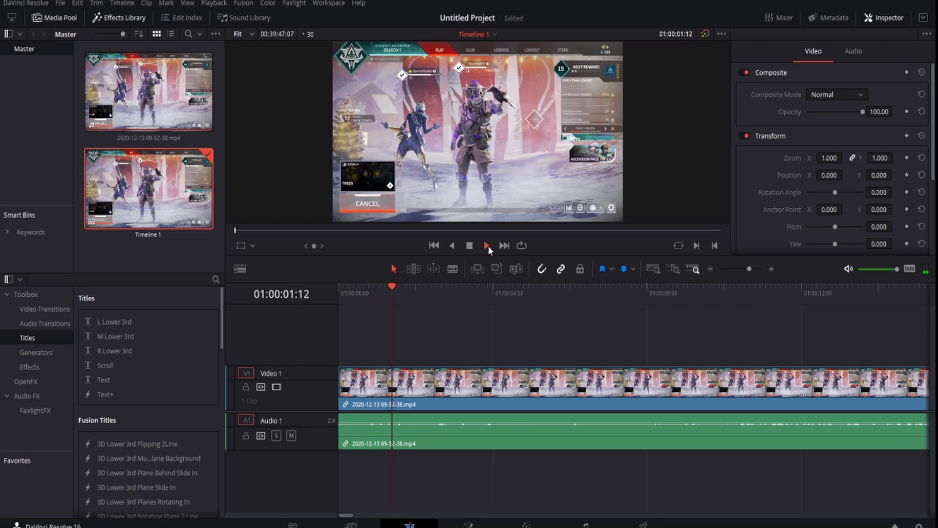
pyautogui.click(452, 245)
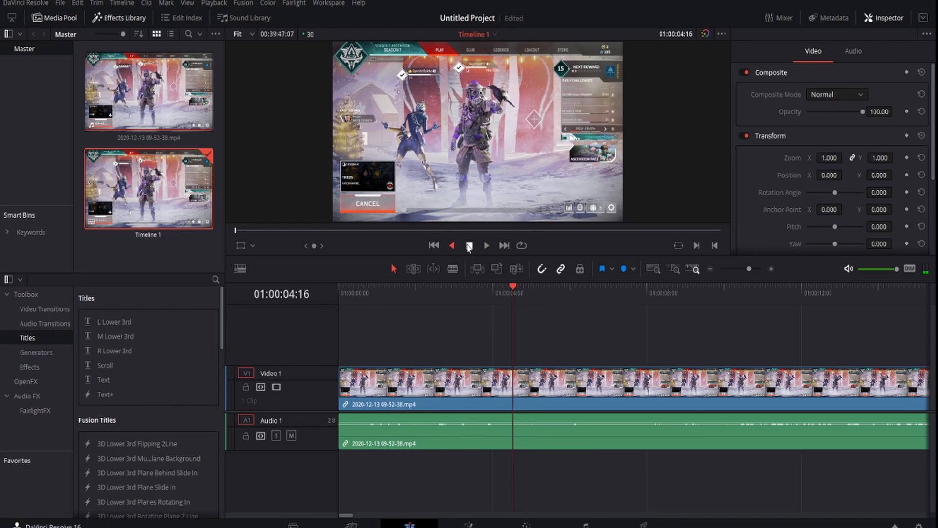
pyautogui.click(468, 245)
pyautogui.moveTo(500, 286); pyautogui.dragTo(337, 287)
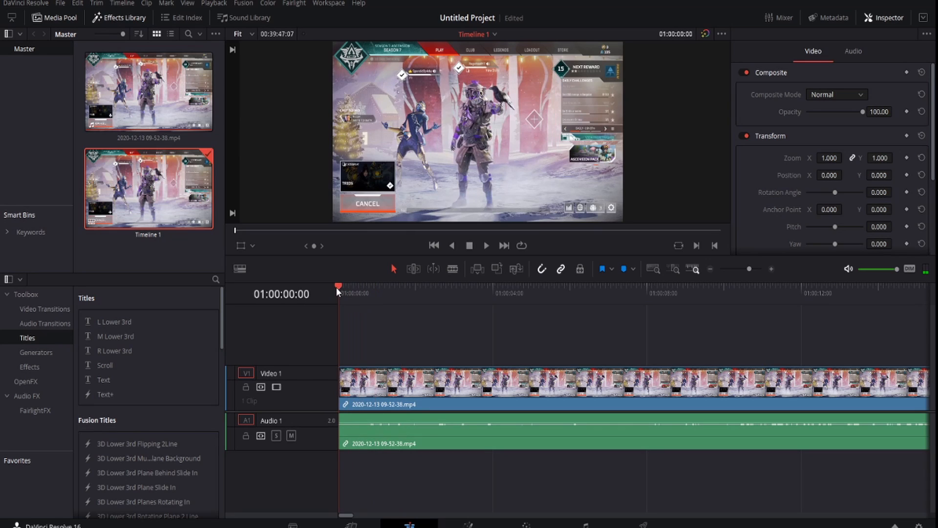
pyautogui.click(489, 246)
pyautogui.click(452, 245)
pyautogui.click(468, 246)
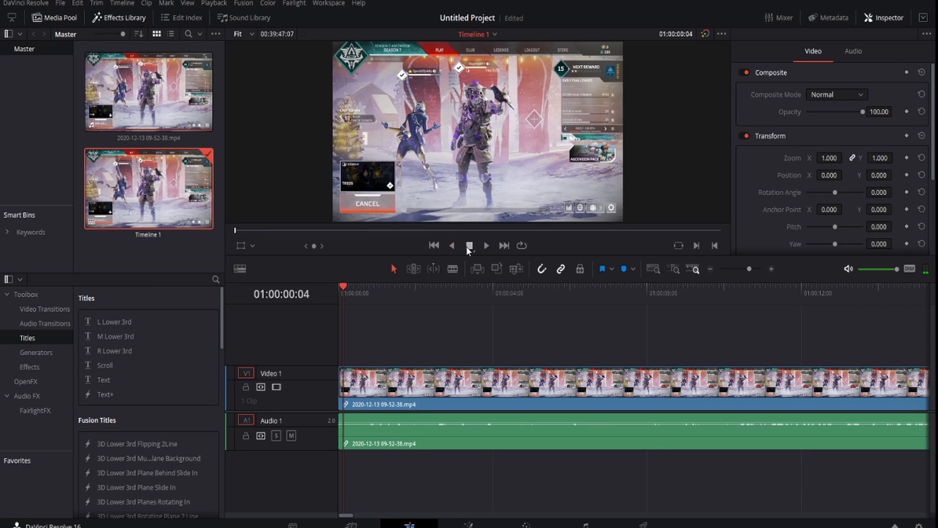
pyautogui.click(434, 247)
pyautogui.click(504, 245)
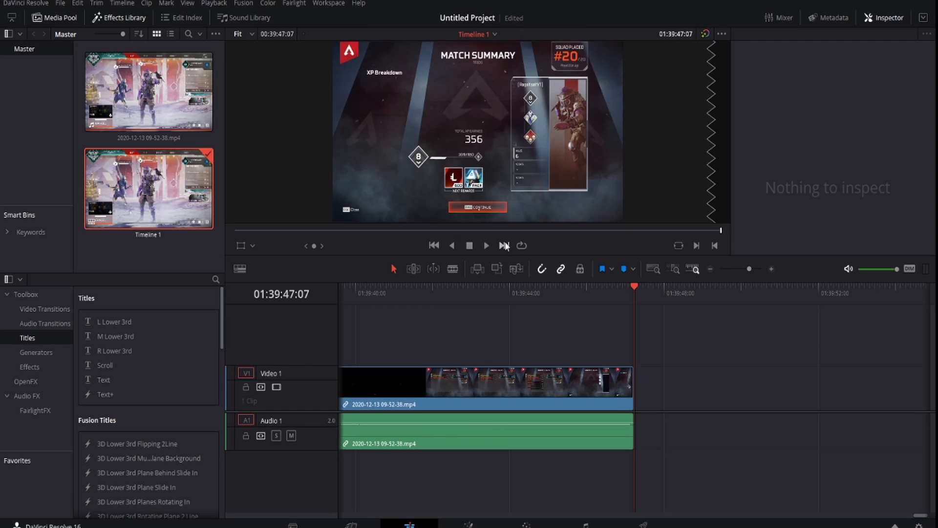
pyautogui.click(432, 247)
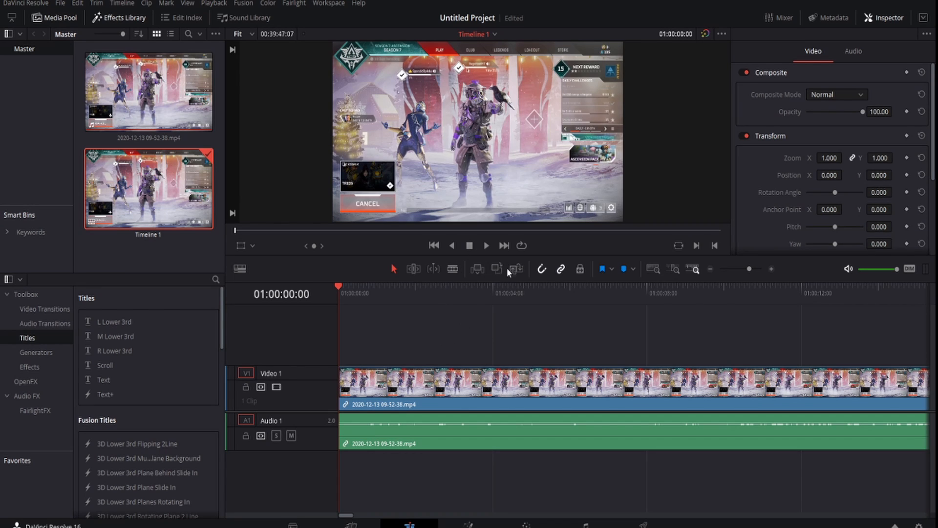
# Step: Hide the Inspector and the Effects Library
pyautogui.click(883, 17)
pyautogui.click(119, 20)
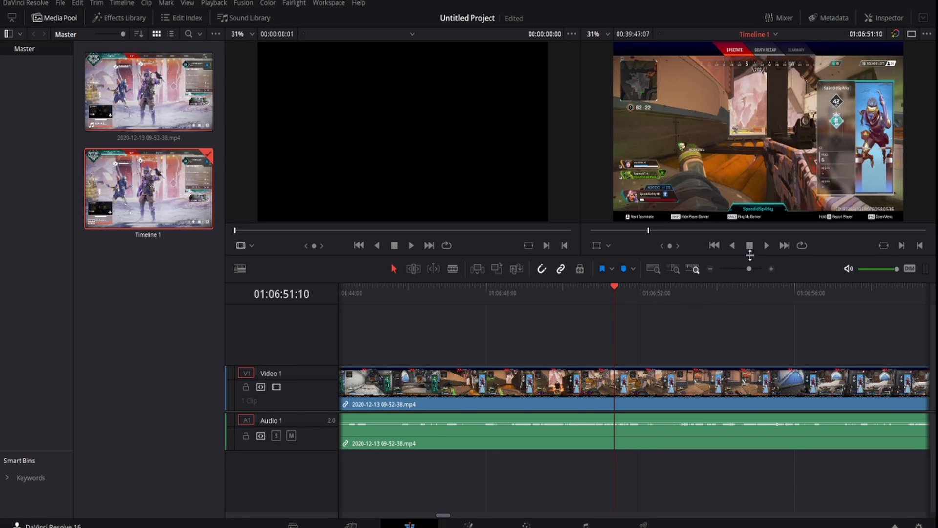
# Step: Split the gameplay clip at 01:06:51:10 and delete the part before the cut
pyautogui.press('b')
pyautogui.click(621, 382)
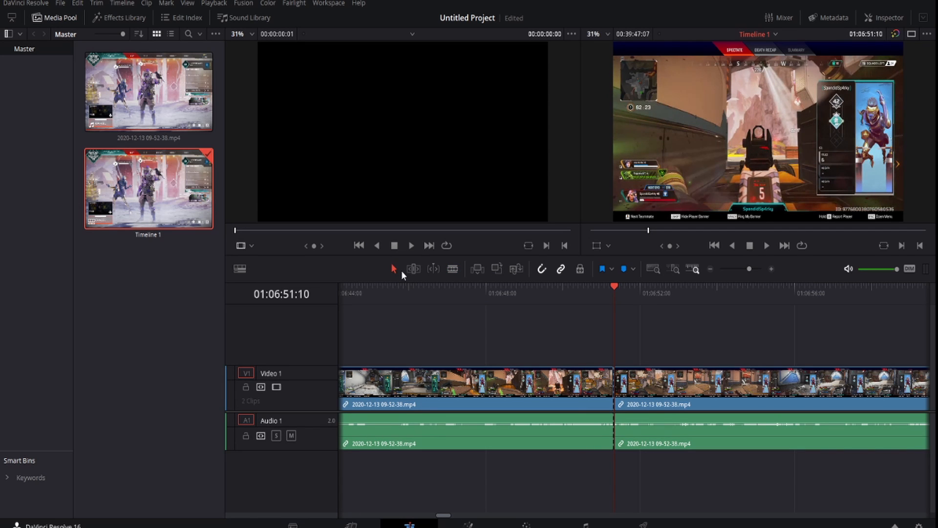
pyautogui.click(553, 389)
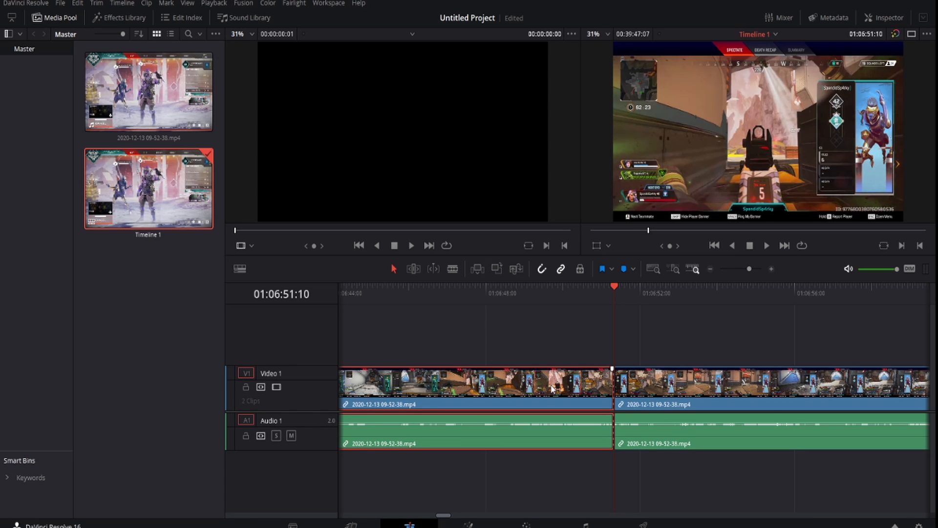
pyautogui.press('Delete')
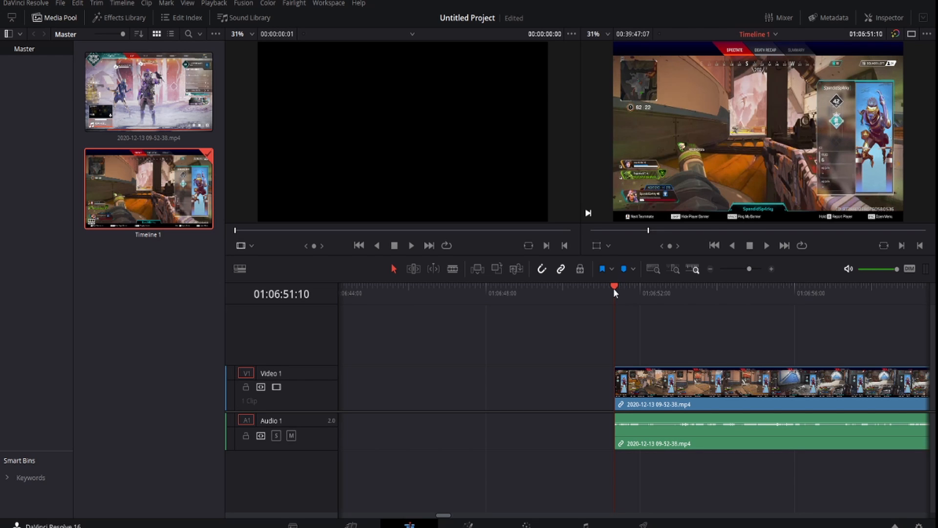
# Step: Close the empty gap before the remaining clip and play back the first seconds of the timeline
pyautogui.moveTo(613, 289); pyautogui.dragTo(656, 315)
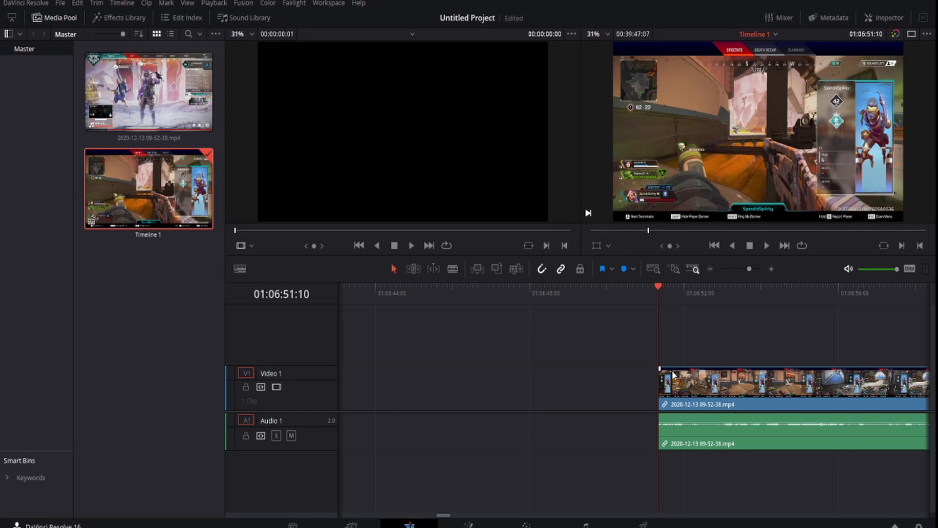
pyautogui.moveTo(658, 291); pyautogui.dragTo(662, 317)
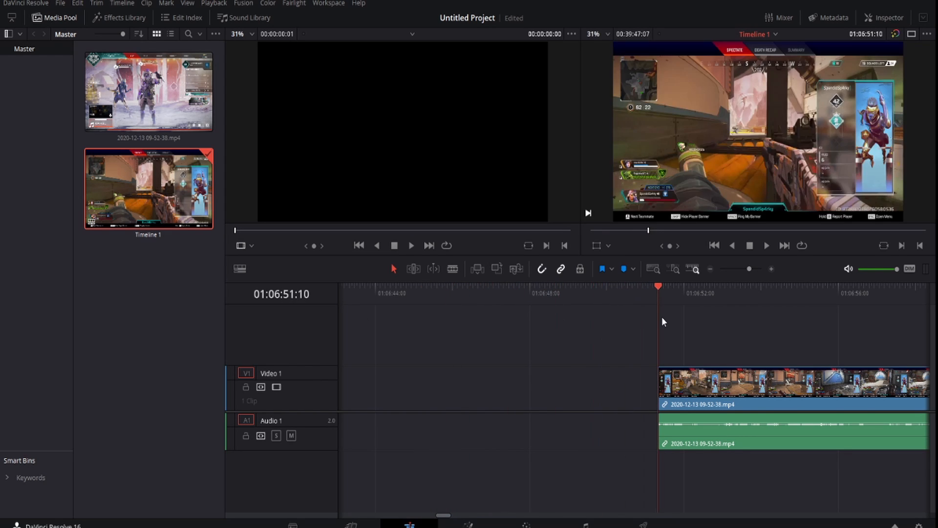
pyautogui.click(628, 400)
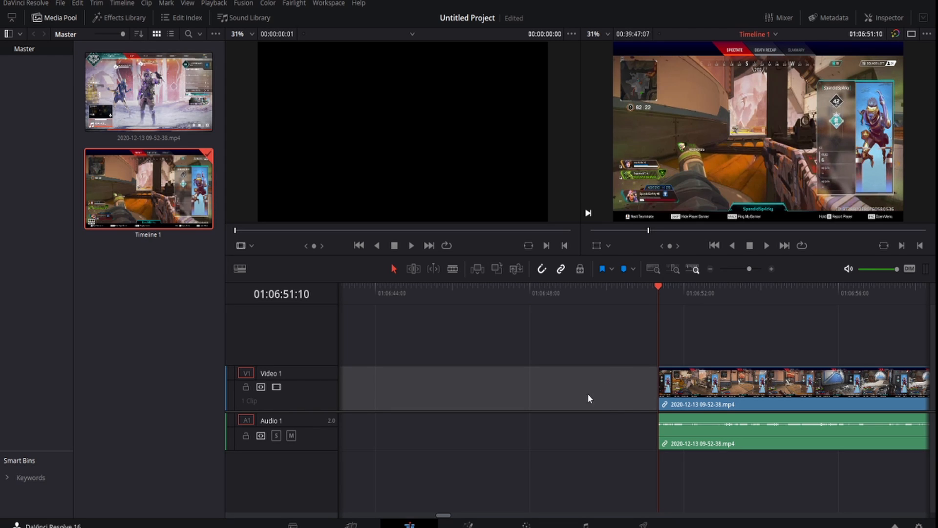
pyautogui.press('Delete')
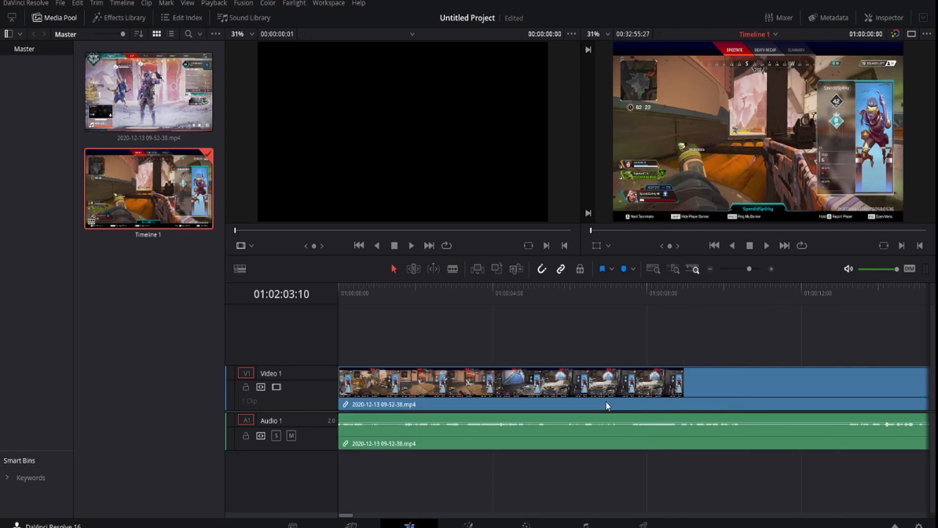
pyautogui.click(767, 246)
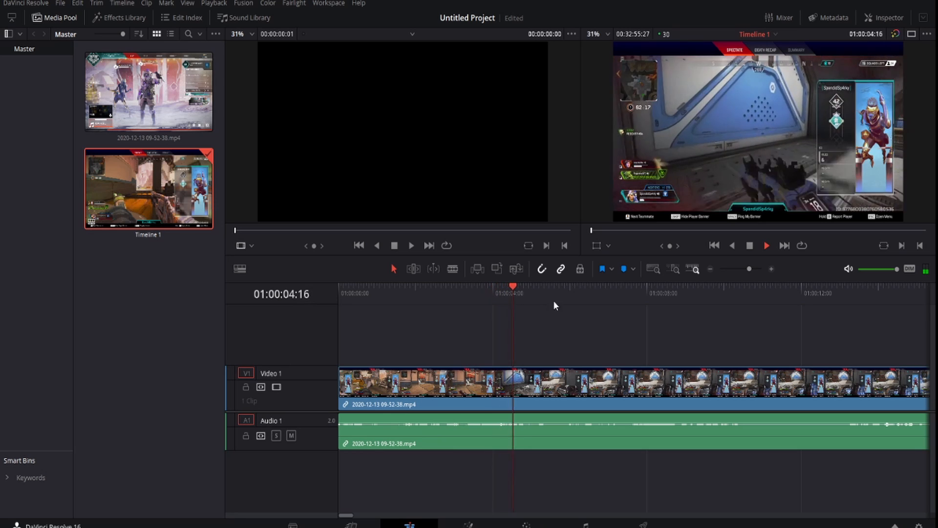
pyautogui.click(750, 245)
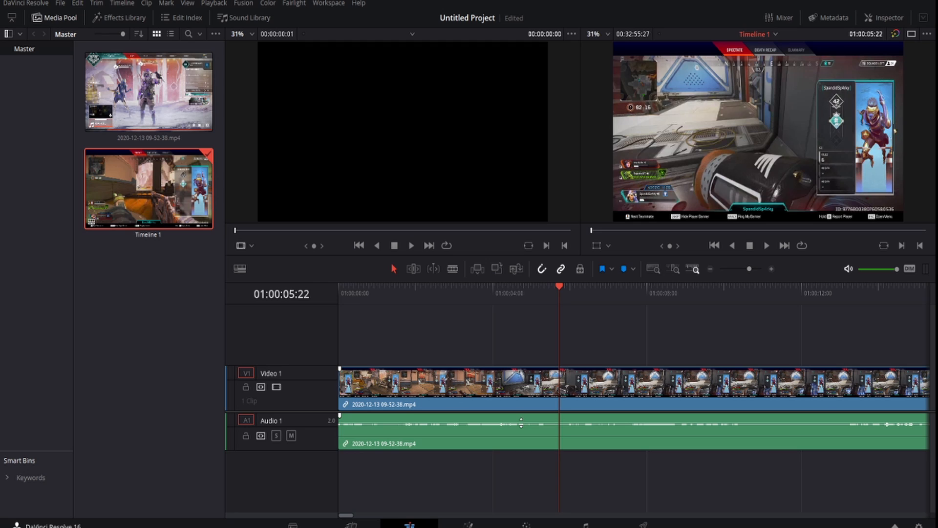
# Step: Raise the volume of the clip's audio on Audio 1 and play back a few seconds to check it
pyautogui.moveTo(521, 423)
pyautogui.mouseDown()
pyautogui.moveTo(522, 414)
pyautogui.moveTo(518, 423)
pyautogui.mouseUp()
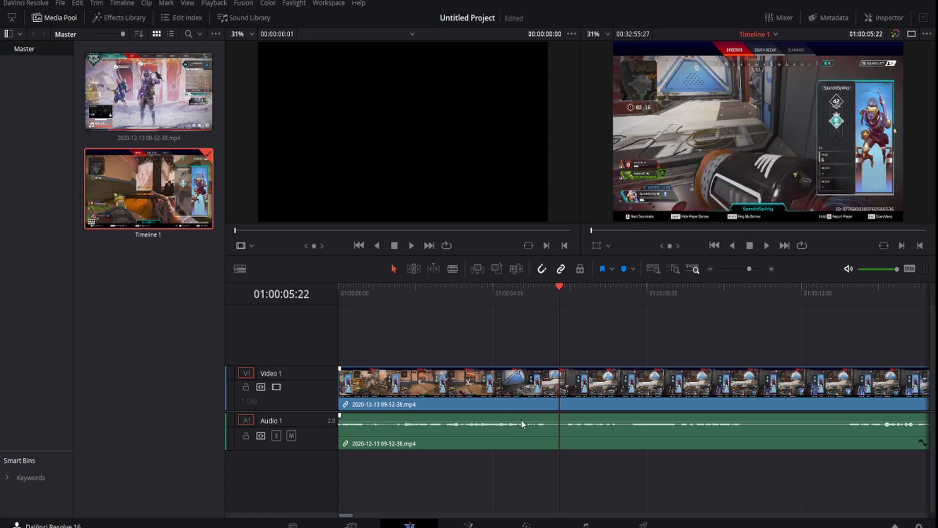
pyautogui.moveTo(526, 423)
pyautogui.mouseDown()
pyautogui.moveTo(530, 403)
pyautogui.moveTo(530, 434)
pyautogui.moveTo(530, 418)
pyautogui.mouseUp()
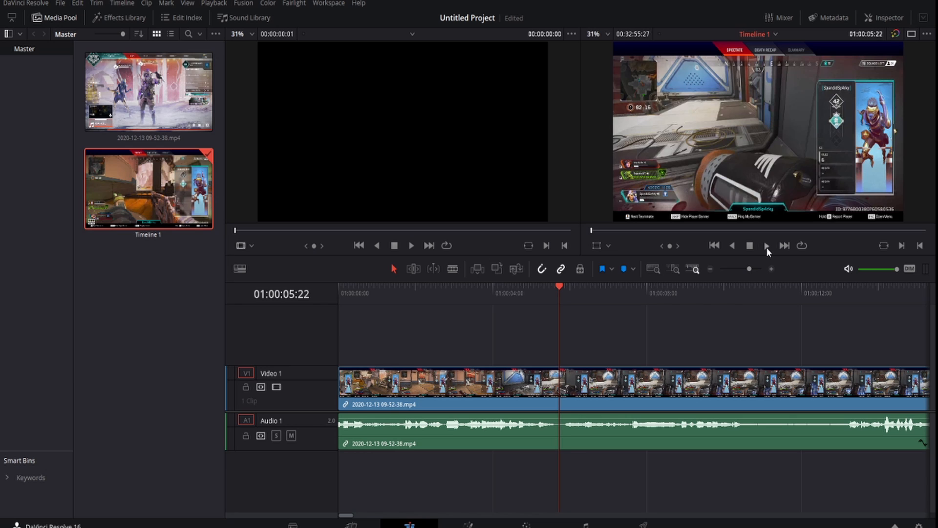
pyautogui.click(767, 246)
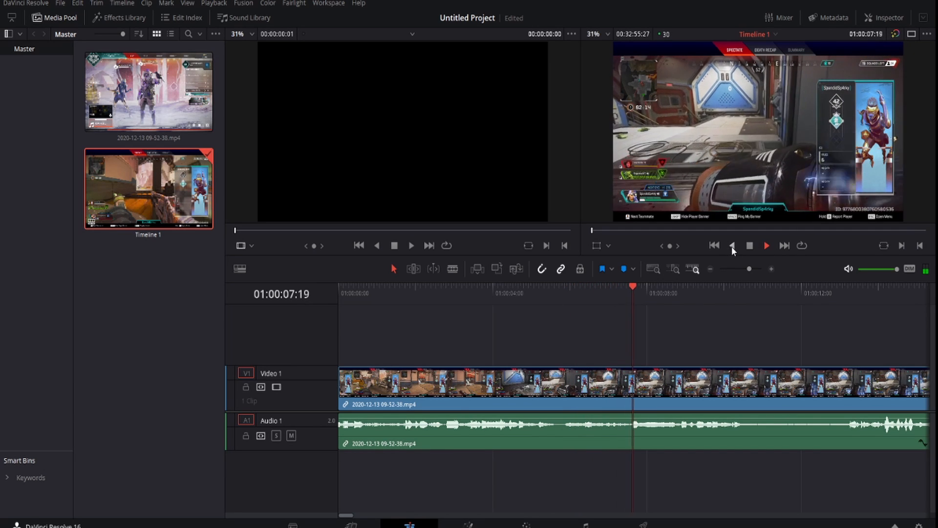
pyautogui.click(750, 246)
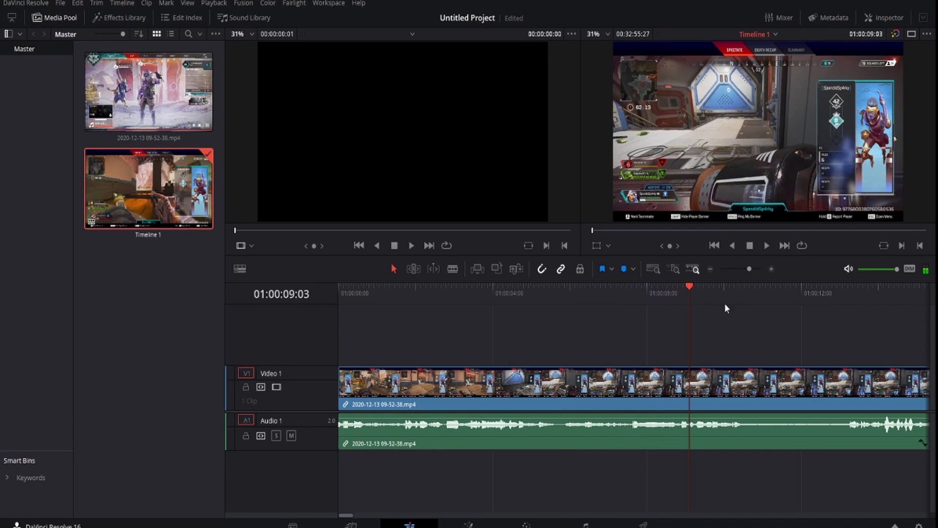
# Step: Split the clip at 01:01:00:24, after the squad elimination, and delete everything after the cut
pyautogui.moveTo(691, 290); pyautogui.dragTo(797, 333)
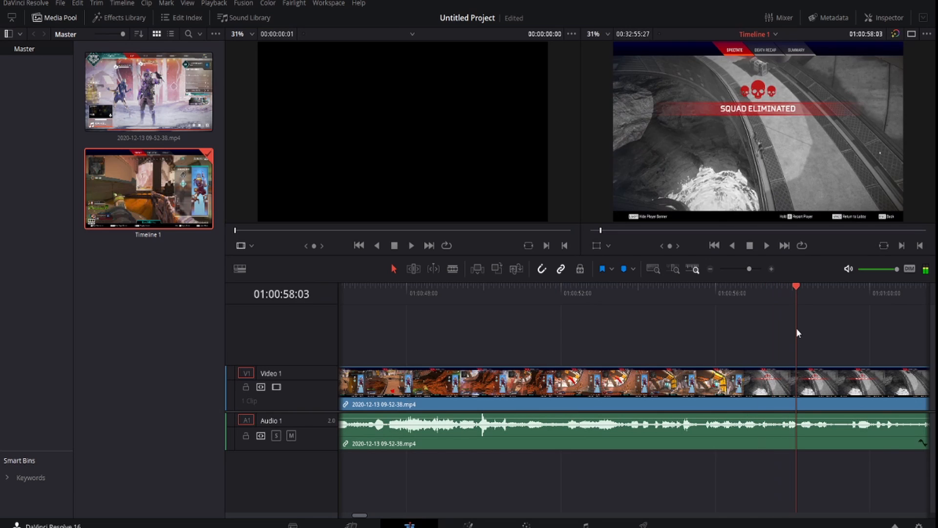
pyautogui.click(750, 245)
pyautogui.press('b')
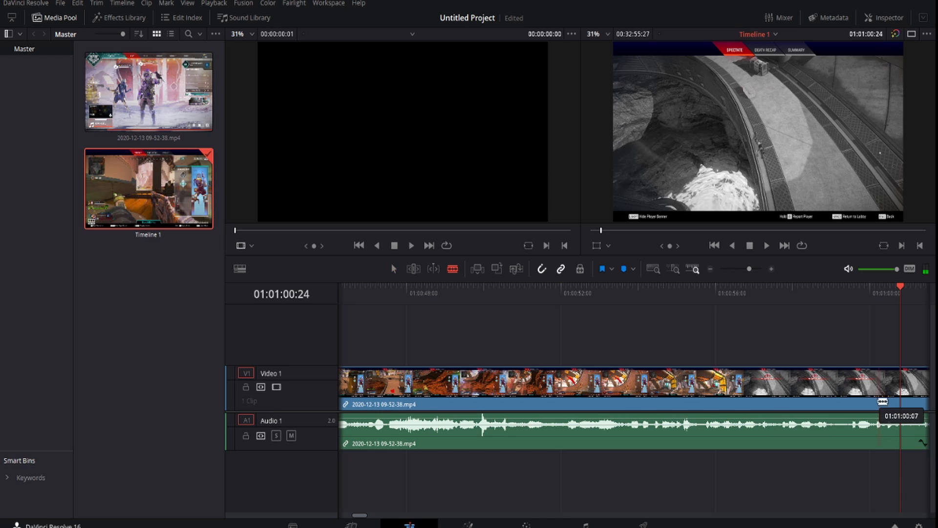
pyautogui.click(901, 386)
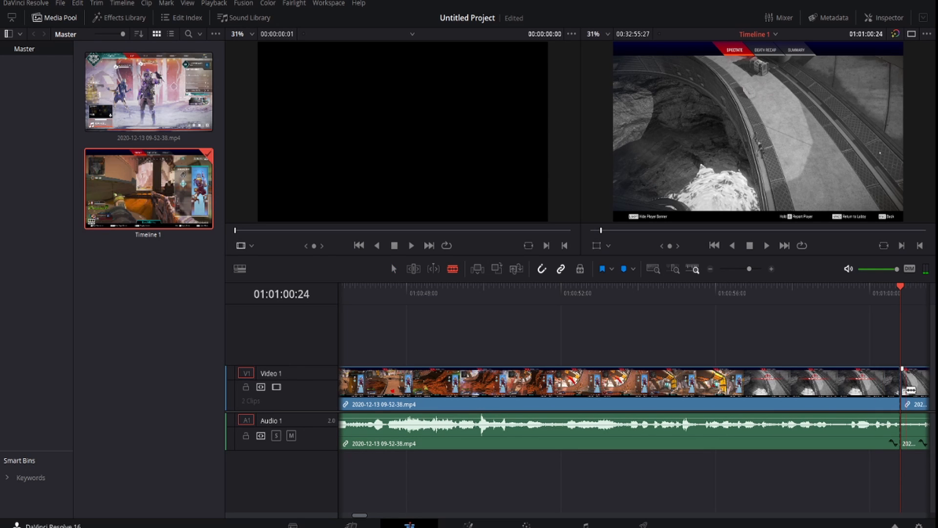
pyautogui.press('a')
pyautogui.click(917, 387)
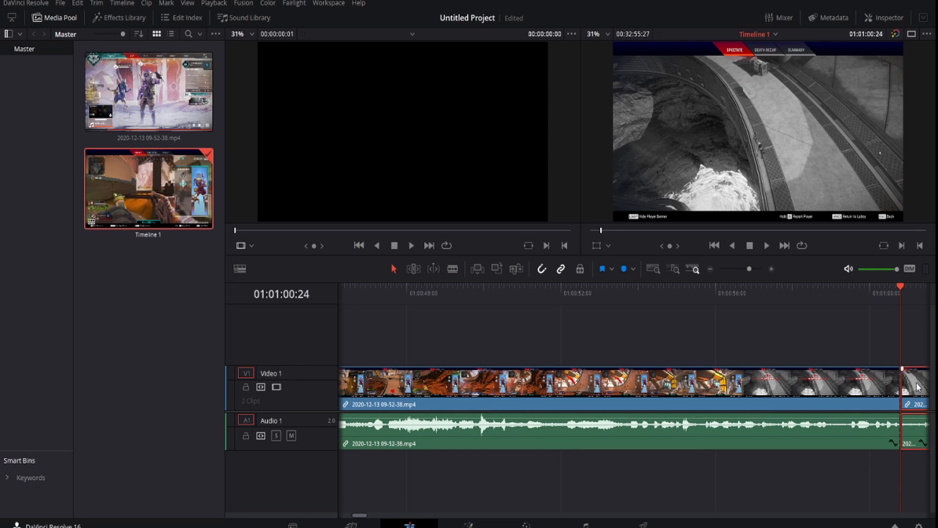
pyautogui.press('Delete')
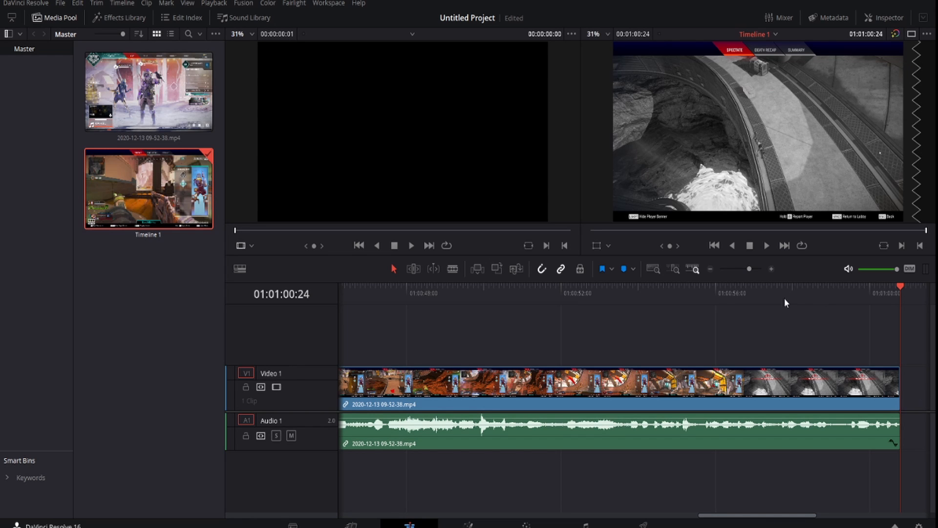
# Step: Return the playhead to the start of the timeline and raise the clip's audio volume slightly more
pyautogui.click(770, 293)
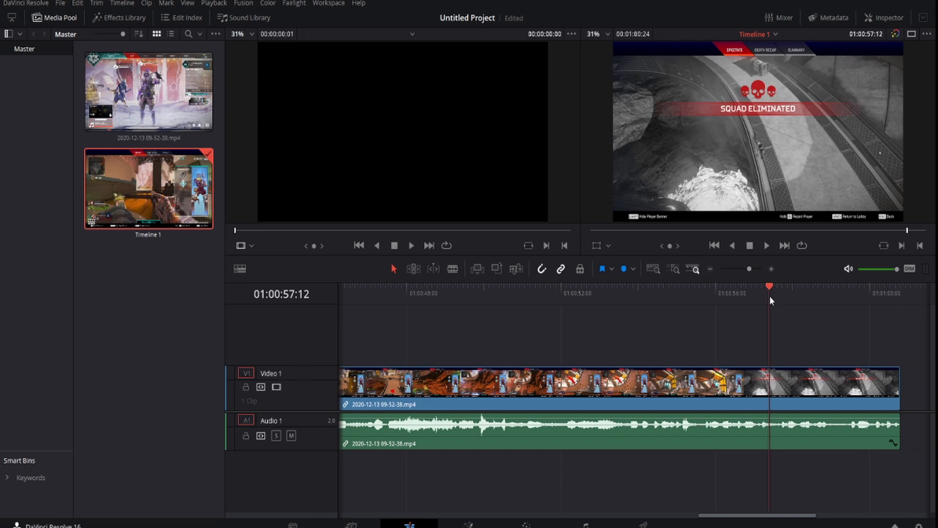
pyautogui.moveTo(771, 288); pyautogui.dragTo(542, 340)
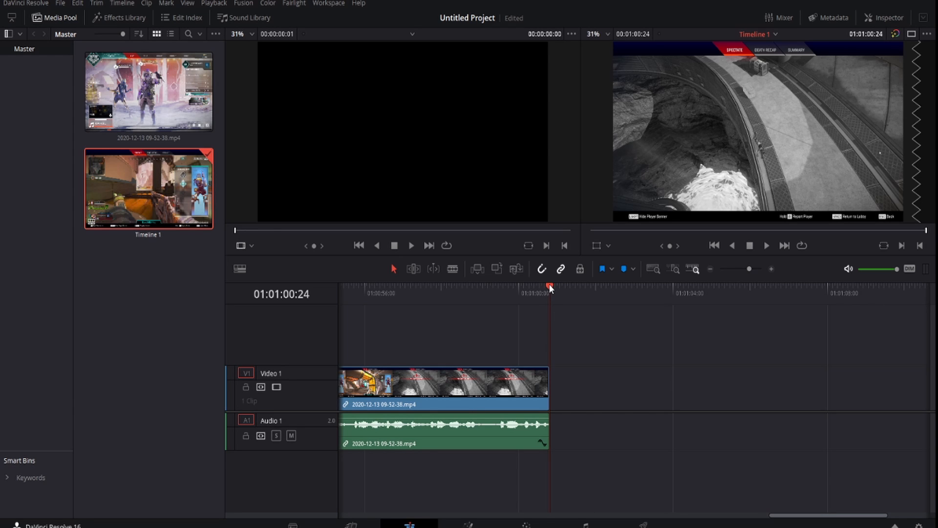
pyautogui.moveTo(550, 288); pyautogui.dragTo(441, 335)
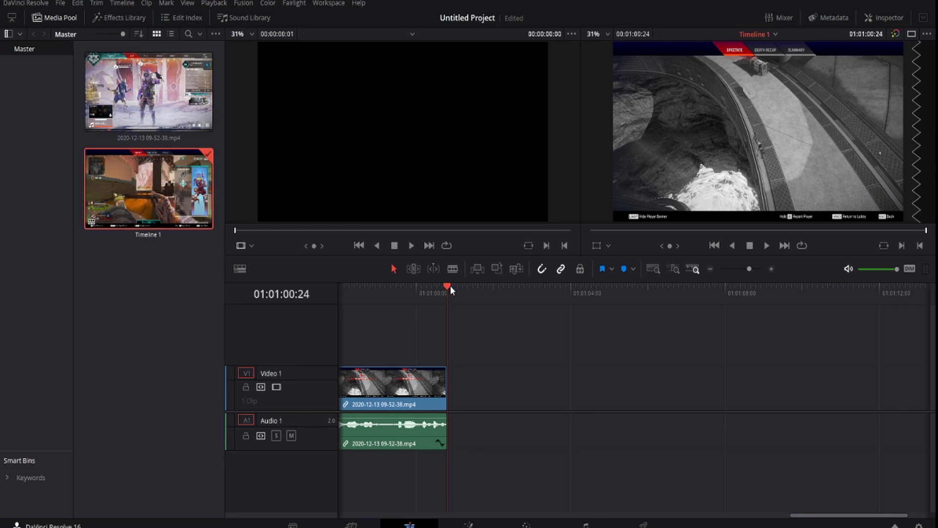
pyautogui.moveTo(450, 289); pyautogui.dragTo(329, 313)
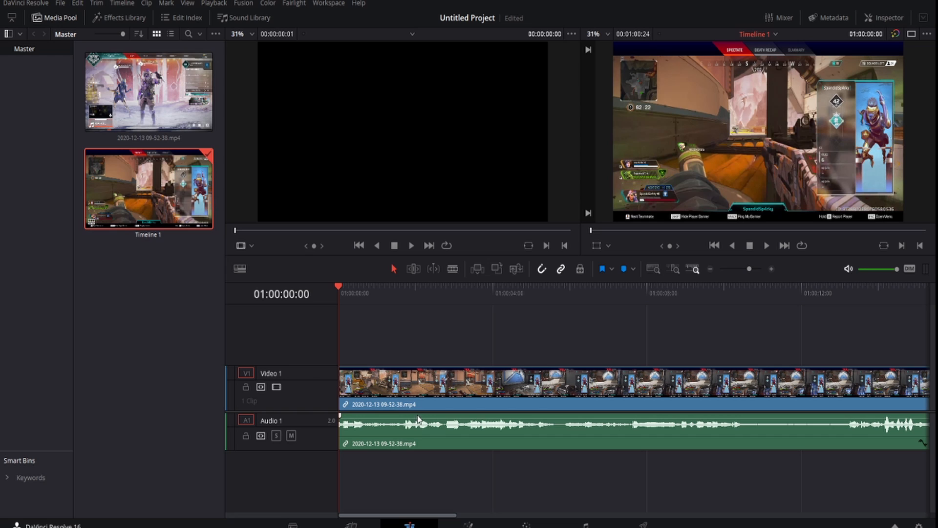
pyautogui.moveTo(419, 414); pyautogui.dragTo(422, 413)
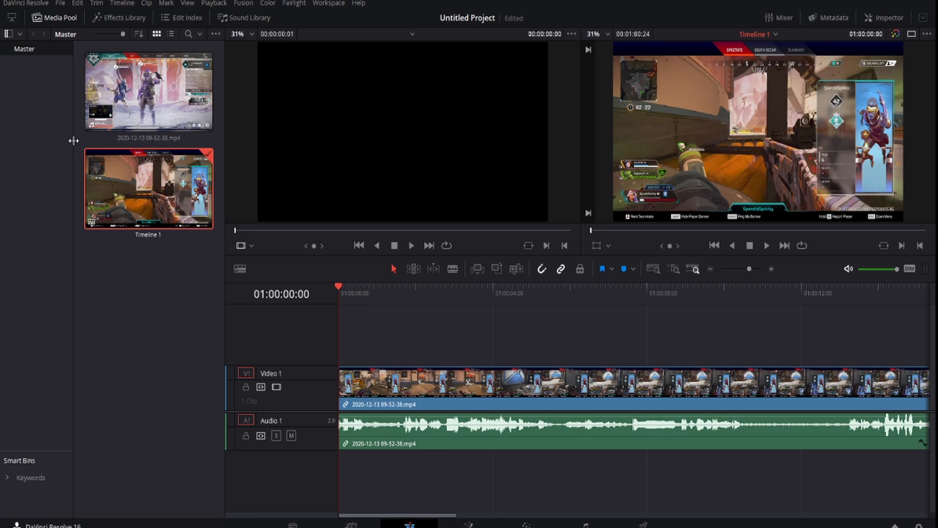
# Step: Play the timeline from the start and split the clip at 01:00:03:07
pyautogui.click(765, 248)
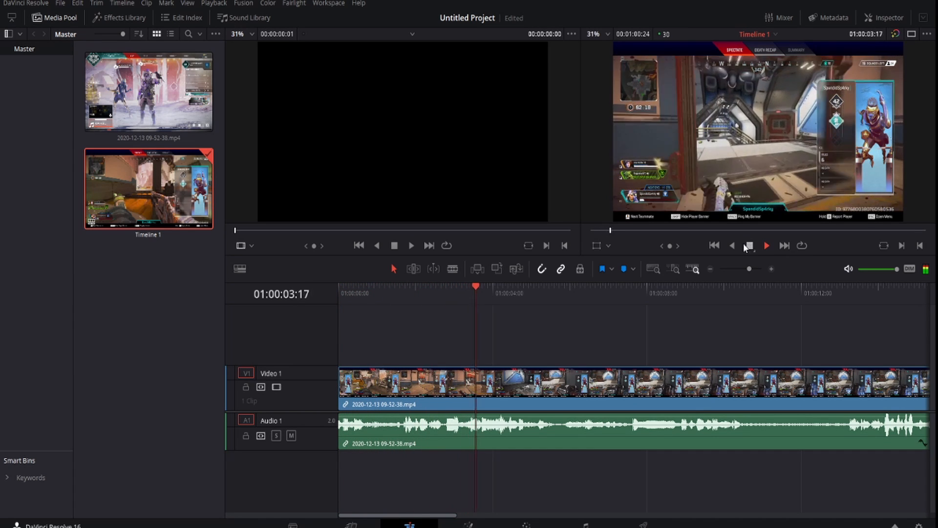
pyautogui.click(736, 244)
pyautogui.click(751, 244)
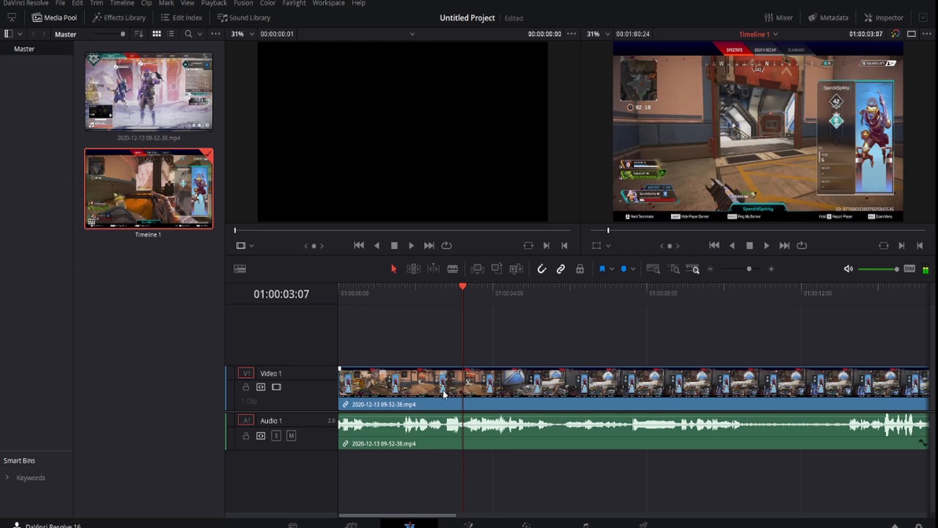
pyautogui.press('b')
pyautogui.click(465, 397)
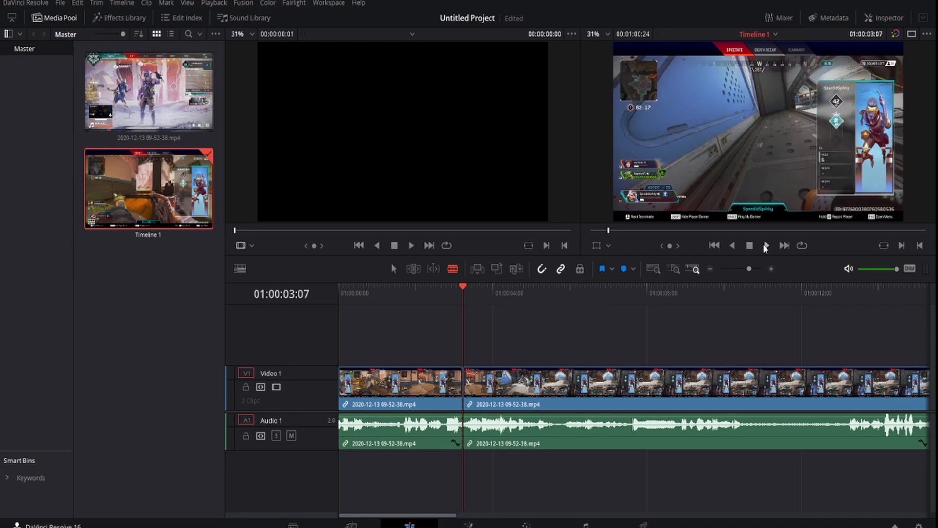
# Step: Split the clip again at 01:00:05:18 and delete the section between the two cuts, leaving its gap open
pyautogui.click(554, 289)
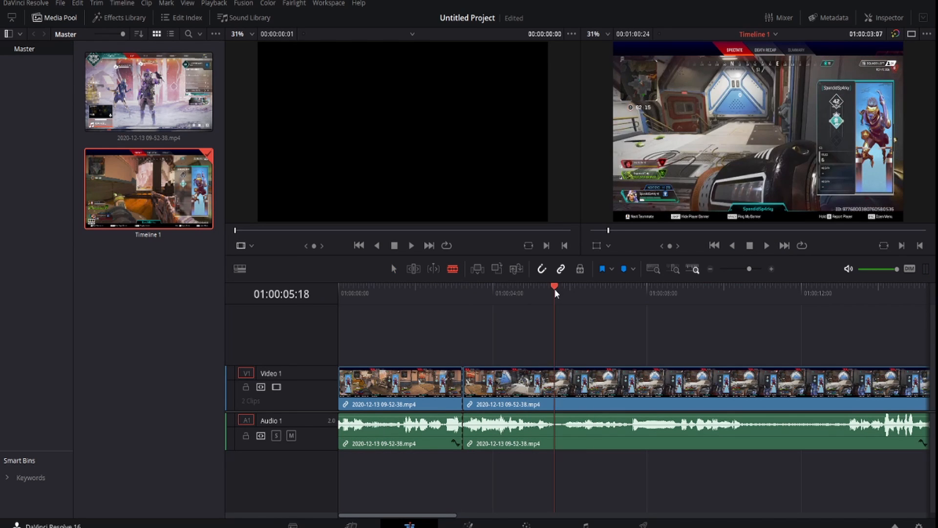
pyautogui.click(555, 395)
pyautogui.press('a')
pyautogui.click(507, 397)
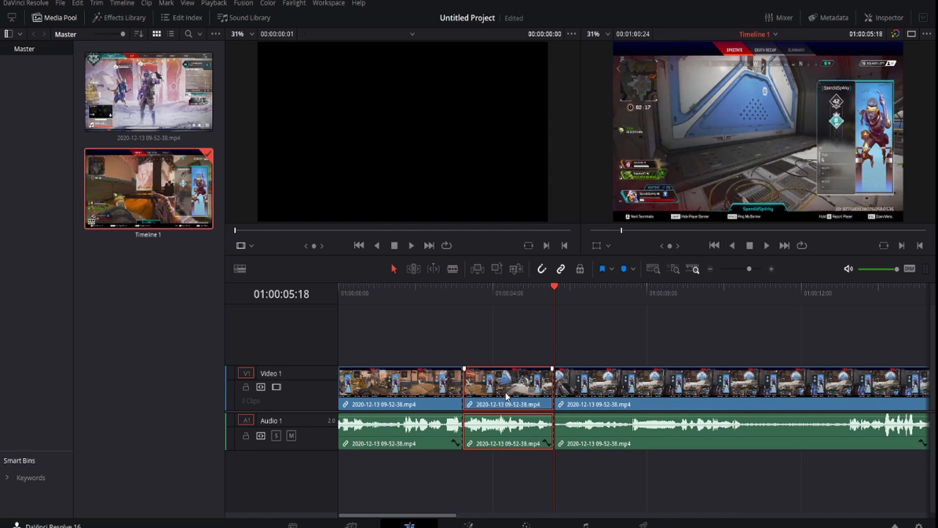
pyautogui.press('BackSpace')
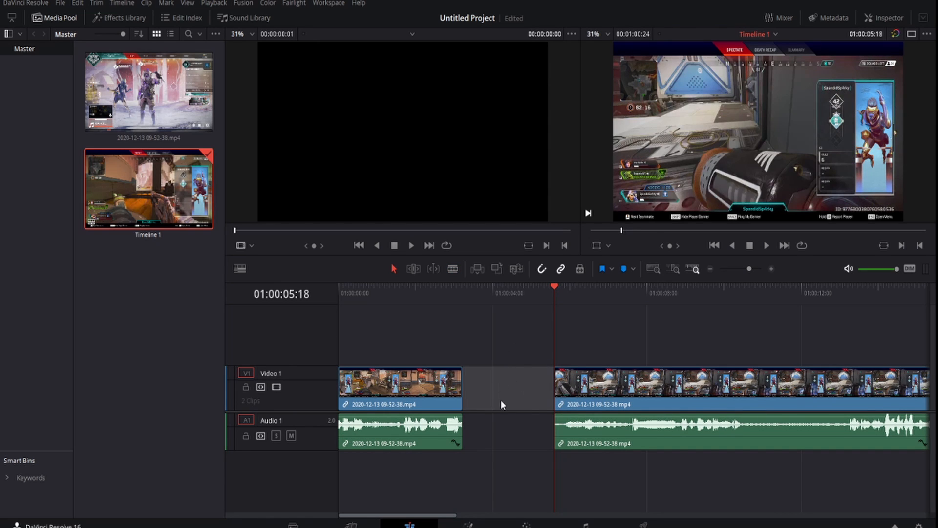
# Step: Play back the timeline across the empty gap between the two remaining clips
pyautogui.click(499, 391)
pyautogui.click(429, 320)
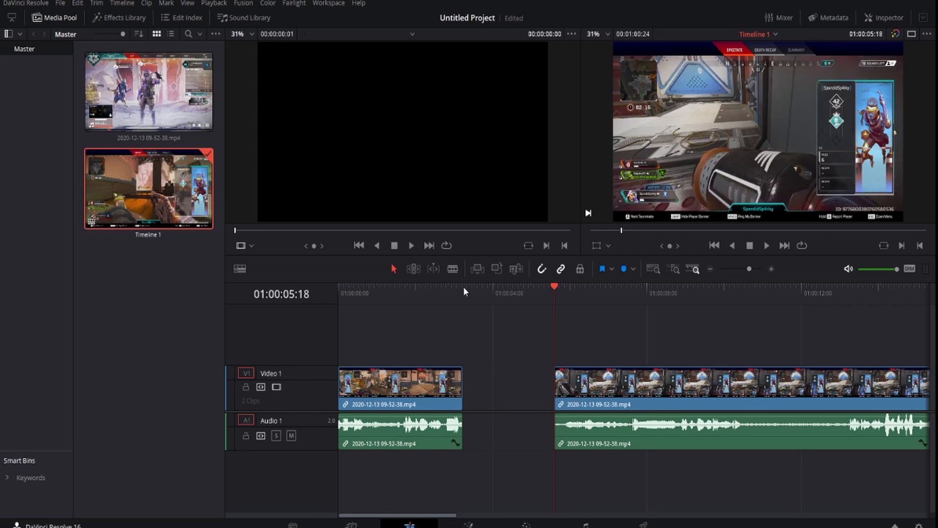
pyautogui.click(380, 288)
pyautogui.click(767, 245)
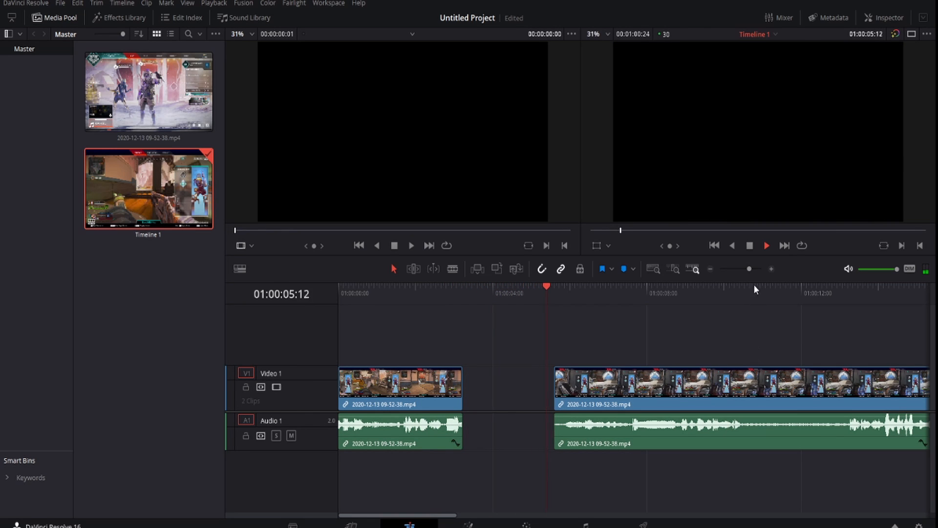
pyautogui.click(750, 246)
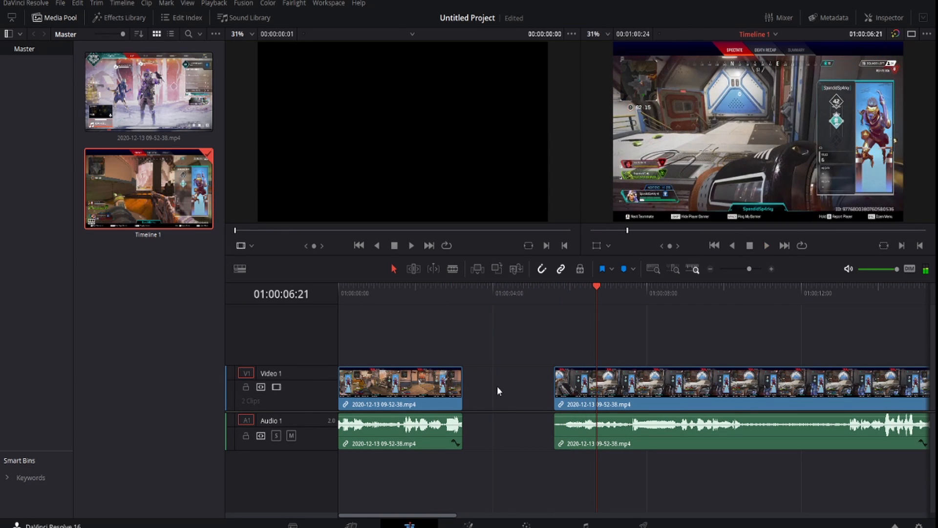
# Step: Close the gap between the two clips, and undo both the gap removal and the section's deletion
pyautogui.click(497, 387)
pyautogui.press('Delete')
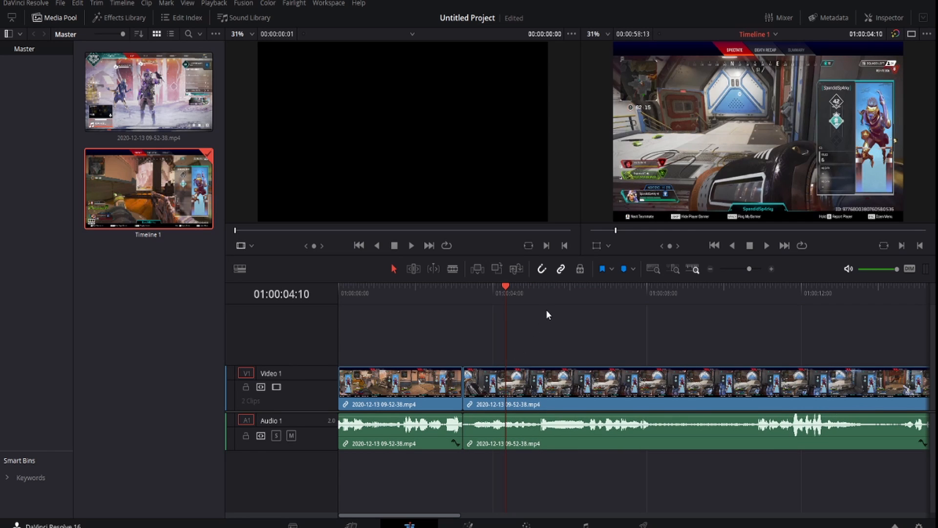
pyautogui.hotkey('ctrl', 'z')
pyautogui.hotkey('ctrl', 'z')
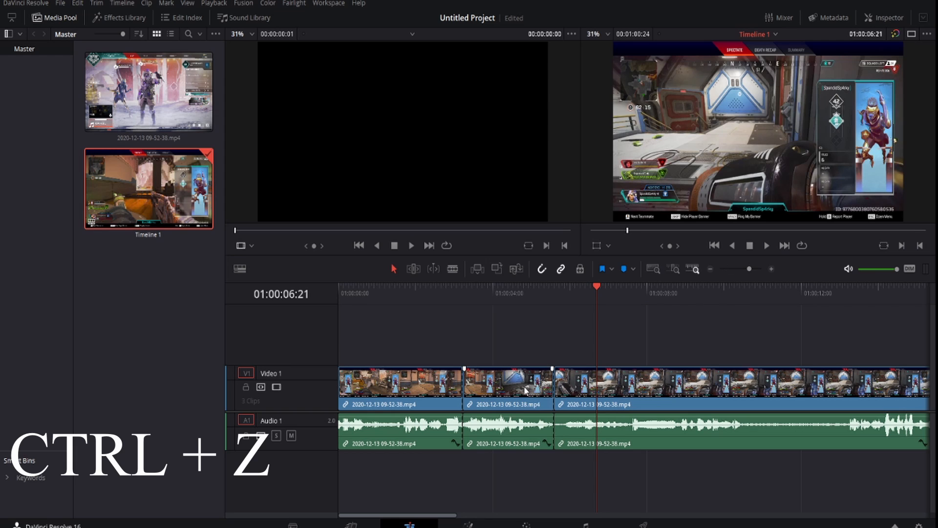
# Step: Delete the restored section between the cuts at 01:00:03:07 and 01:00:05:18 and close the gap it leaves
pyautogui.click(524, 390)
pyautogui.press('BackSpace')
pyautogui.click(524, 390)
pyautogui.press('BackSpace')
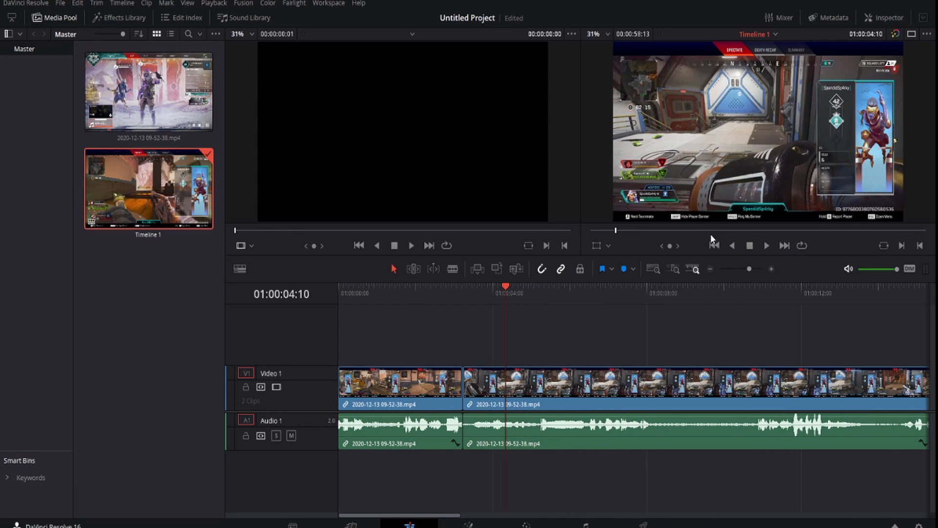
# Step: Play through the second clip and split it at 01:00:08:18
pyautogui.click(765, 246)
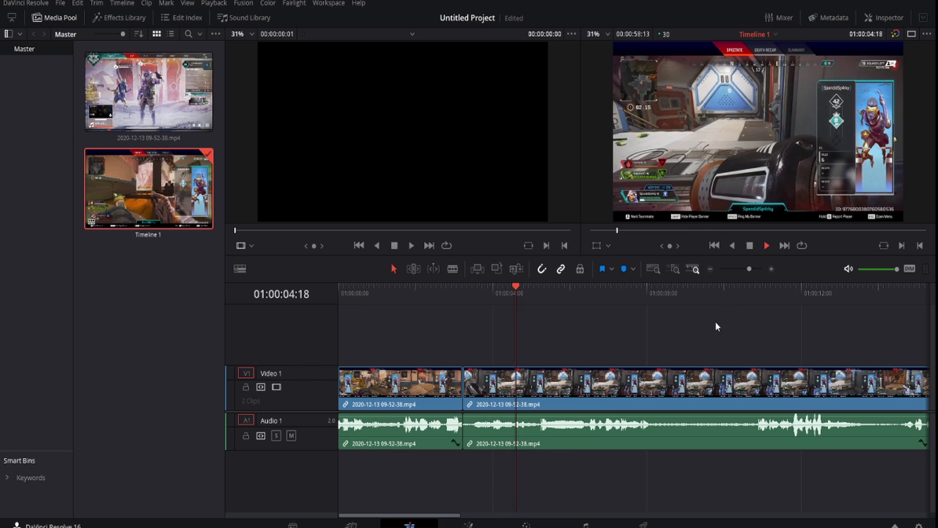
pyautogui.click(662, 287)
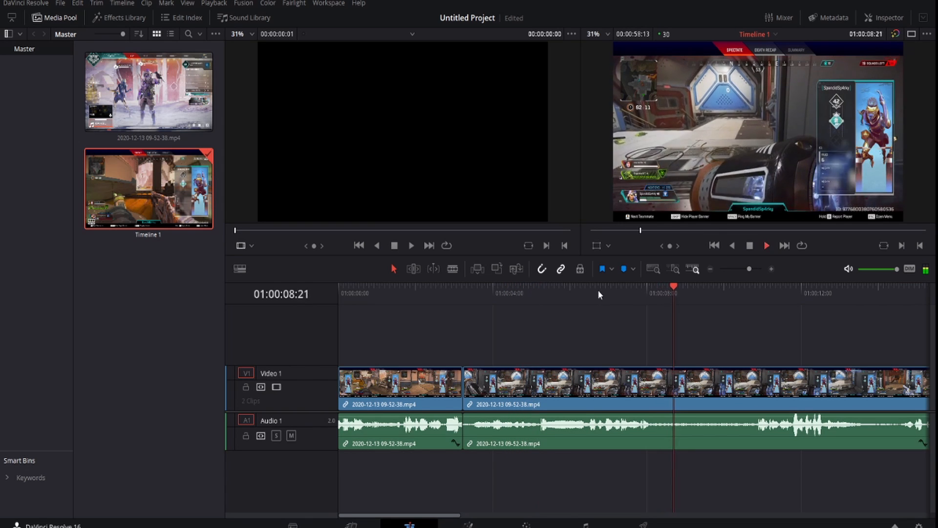
pyautogui.click(642, 287)
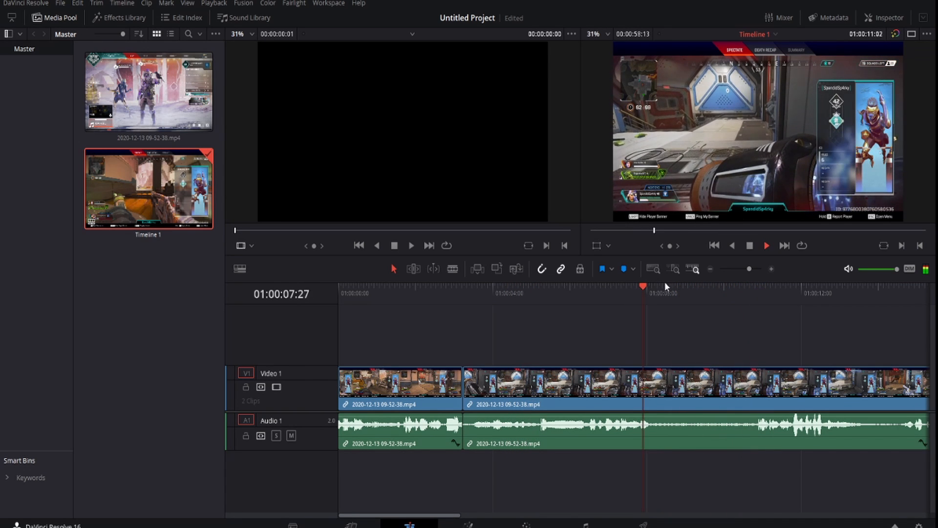
pyautogui.click(750, 245)
pyautogui.press('b')
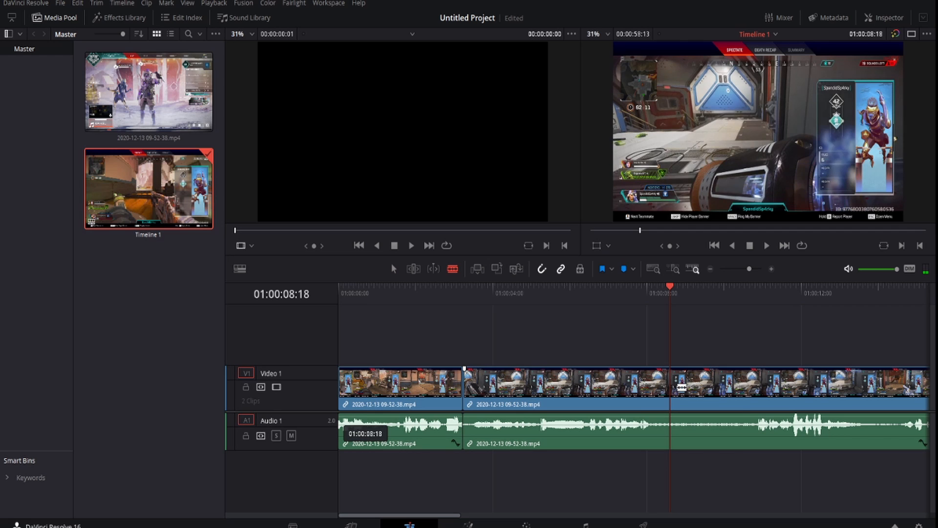
pyautogui.click(669, 384)
# Step: Split the footage at 01:00:10:18, delete the section between 01:00:08:18 and that cut, and close the gap
pyautogui.click(766, 246)
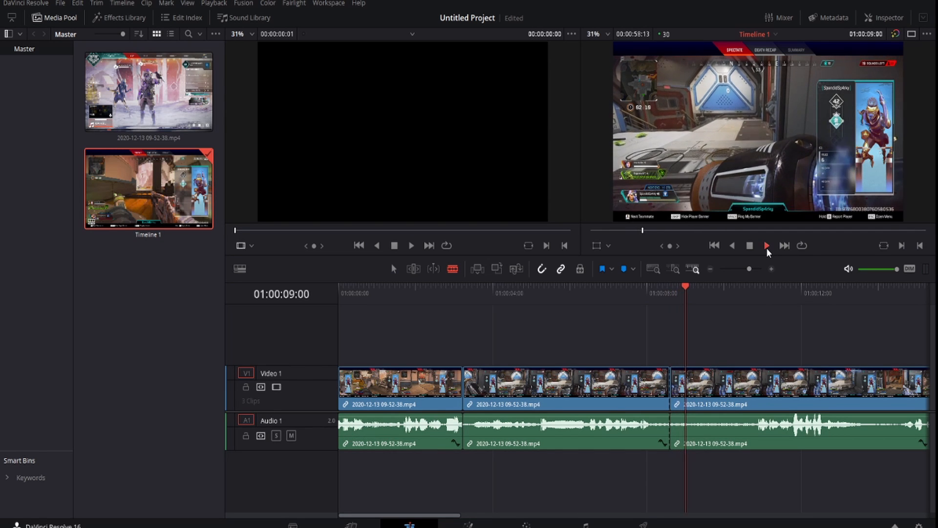
pyautogui.click(750, 246)
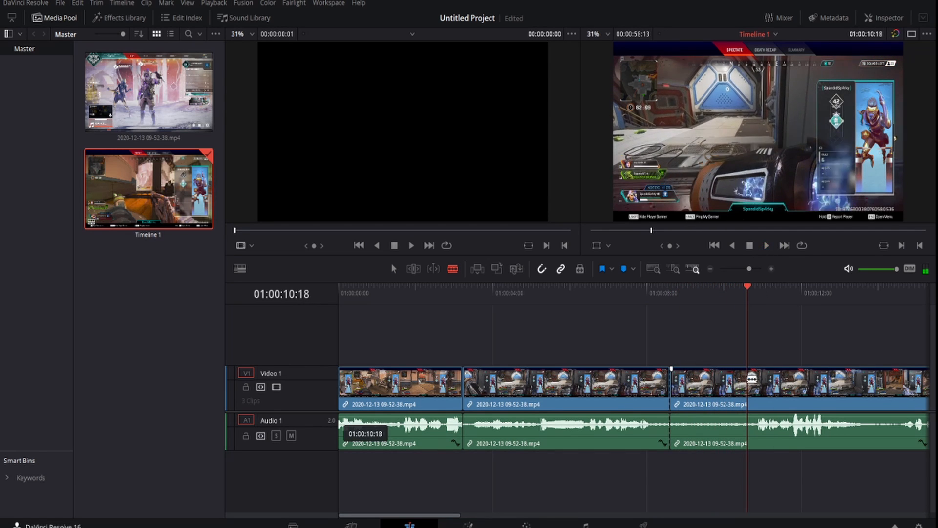
pyautogui.click(746, 383)
pyautogui.press('a')
pyautogui.click(709, 391)
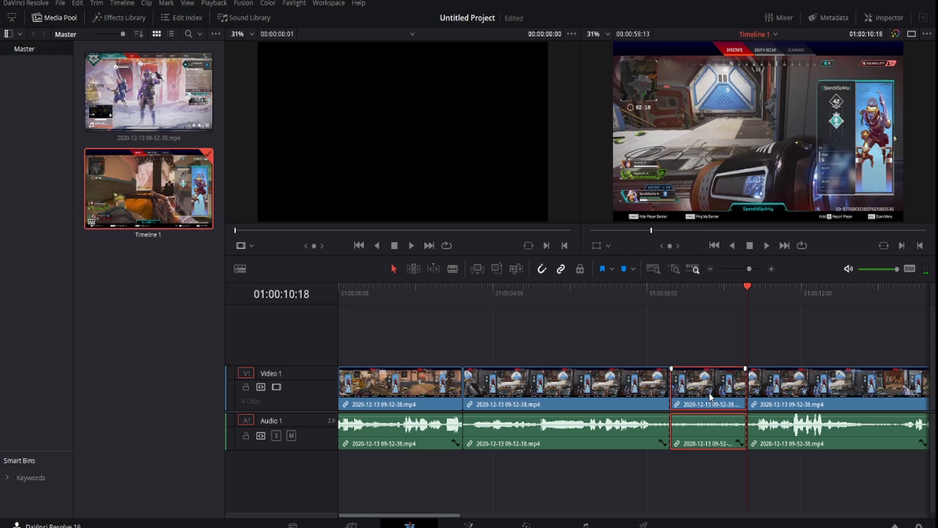
pyautogui.press('BackSpace')
pyautogui.click(708, 392)
pyautogui.press('BackSpace')
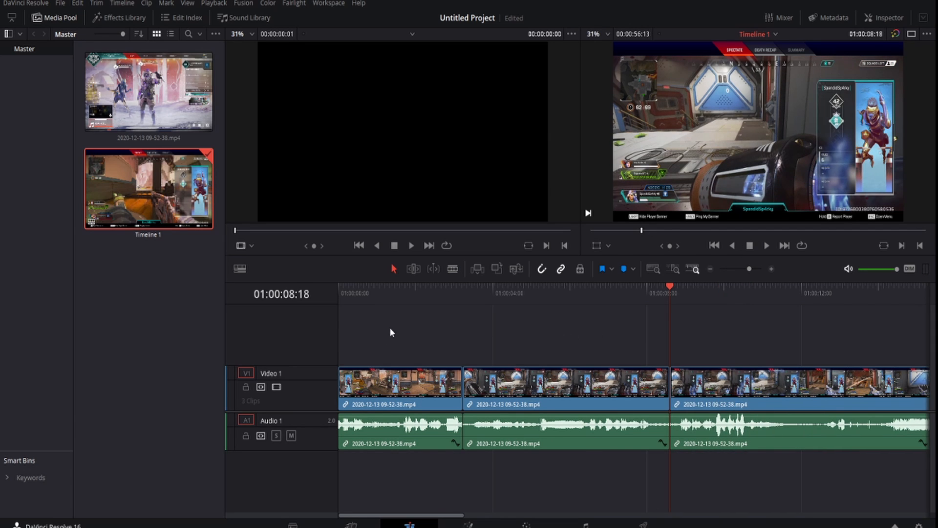
# Step: Play back the timeline from near its start to review the cuts
pyautogui.click(367, 295)
pyautogui.click(768, 245)
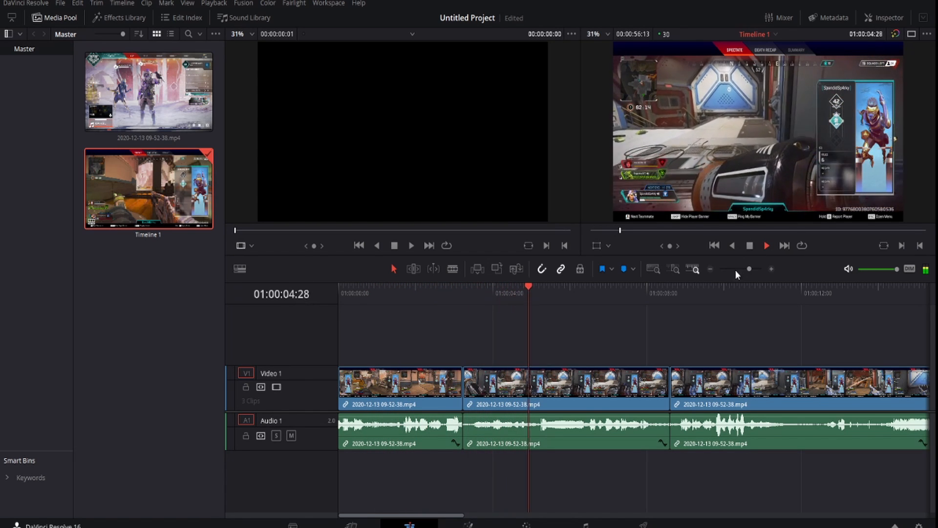
pyautogui.click(750, 246)
# Step: Examine the footage from about 01:00:30 to 01:00:43, replaying the part from 01:00:40:00
pyautogui.moveTo(779, 288); pyautogui.dragTo(691, 292)
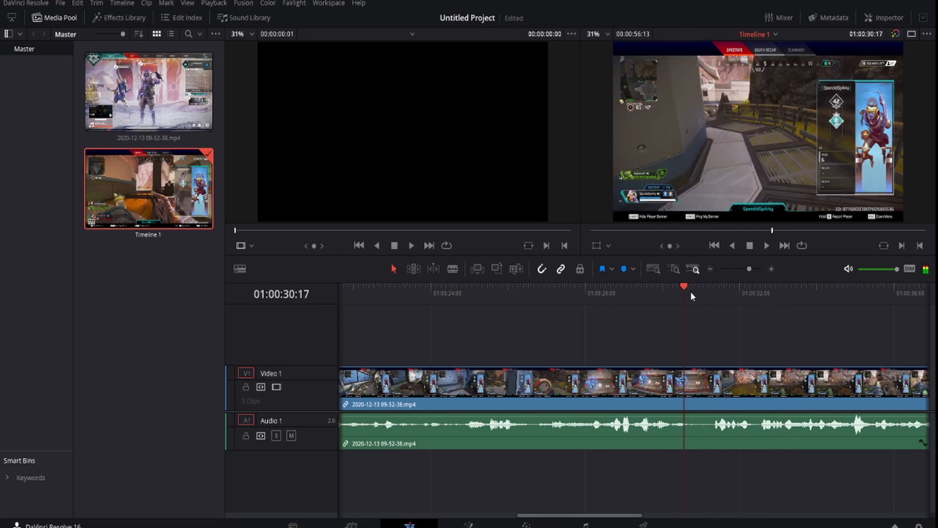
pyautogui.click(763, 247)
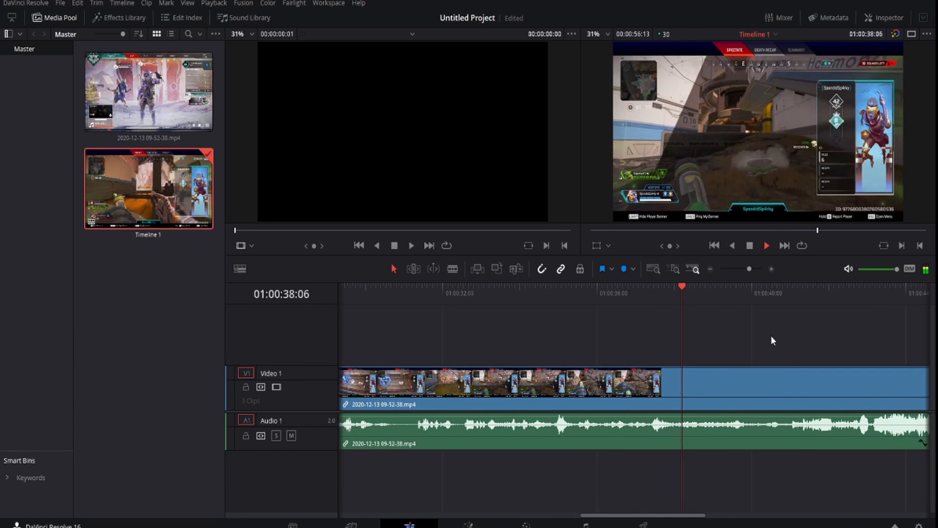
pyautogui.click(782, 292)
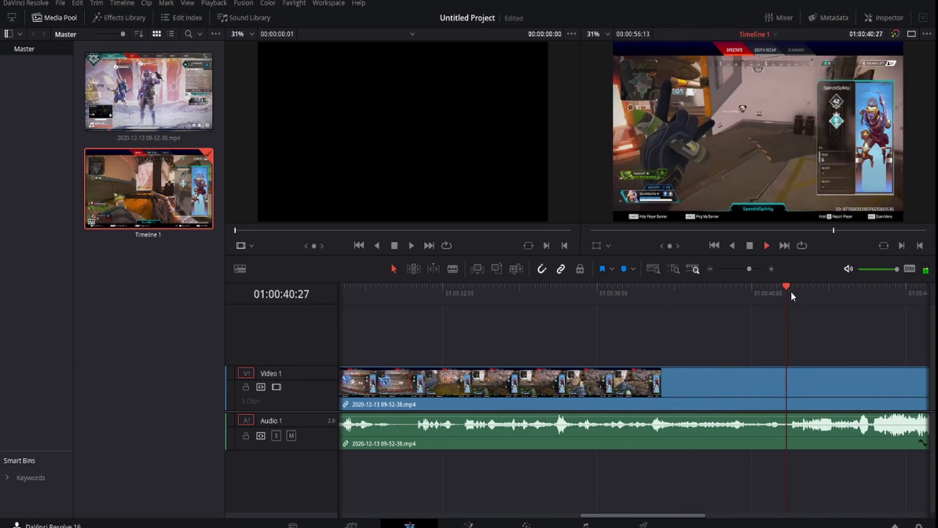
pyautogui.click(751, 245)
pyautogui.click(752, 285)
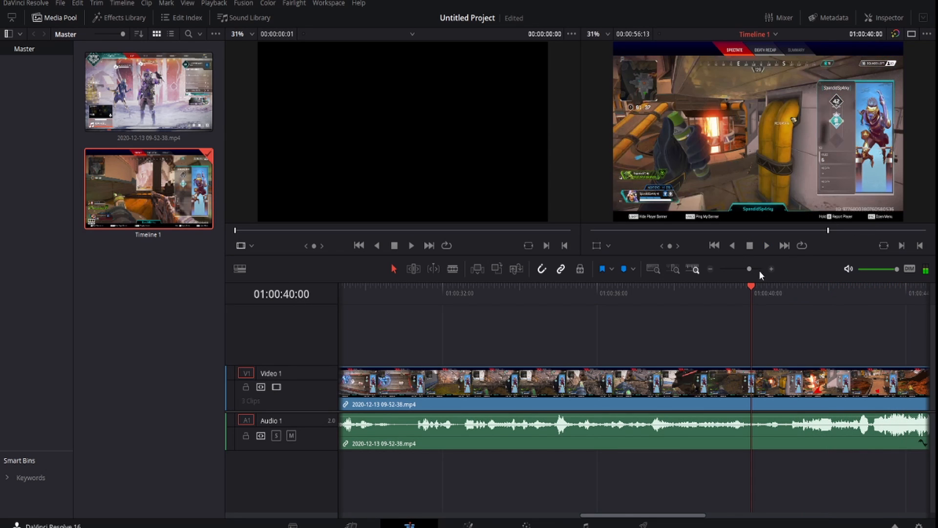
pyautogui.click(765, 246)
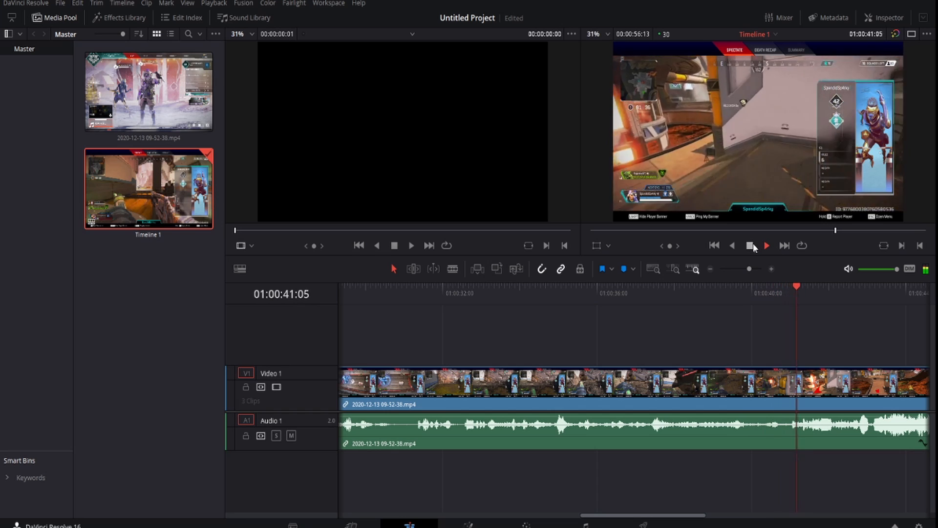
pyautogui.click(750, 246)
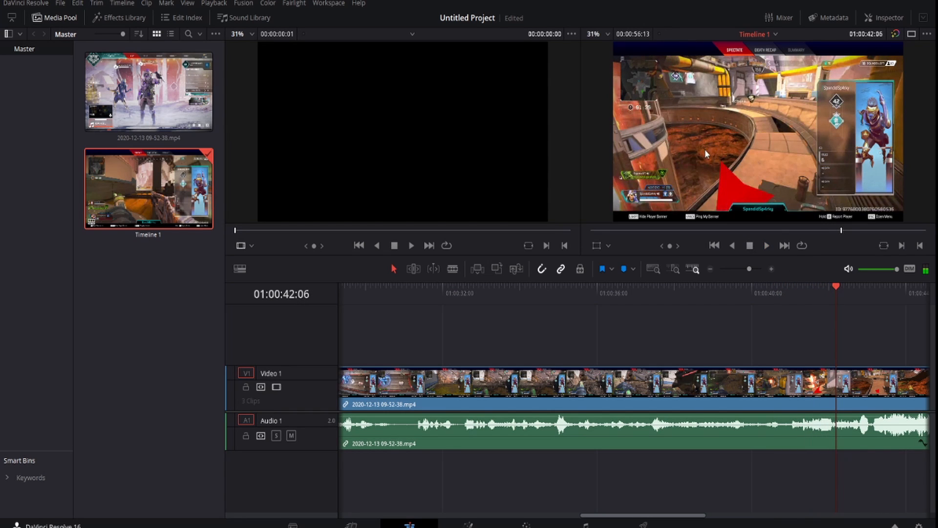
pyautogui.click(765, 246)
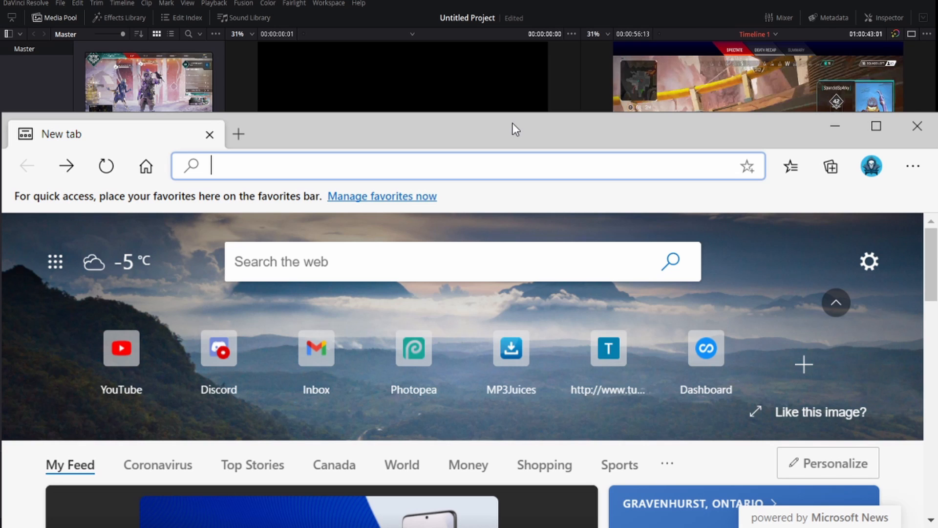
# Step: Switch to the web browser, search YouTube for "hehe boi" and open the video HEHE BOI
pyautogui.click(876, 128)
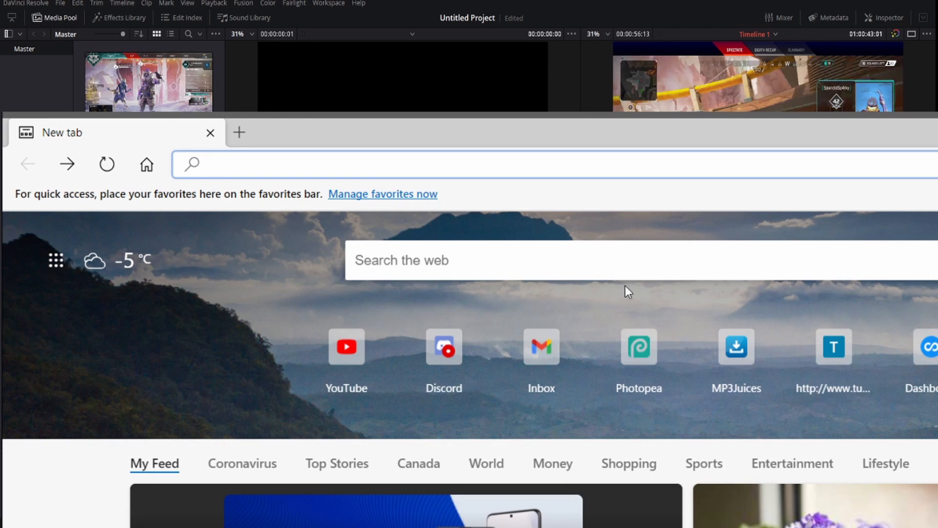
pyautogui.click(358, 356)
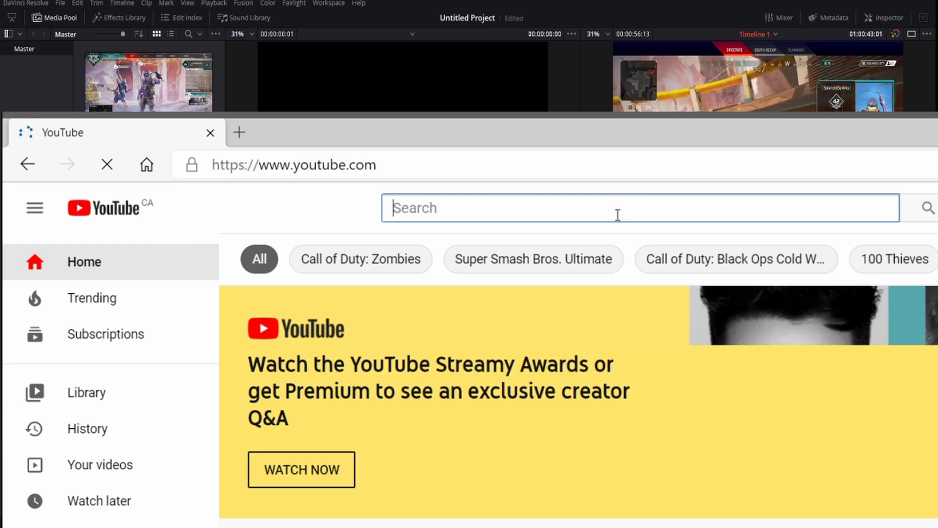
pyautogui.click(617, 215)
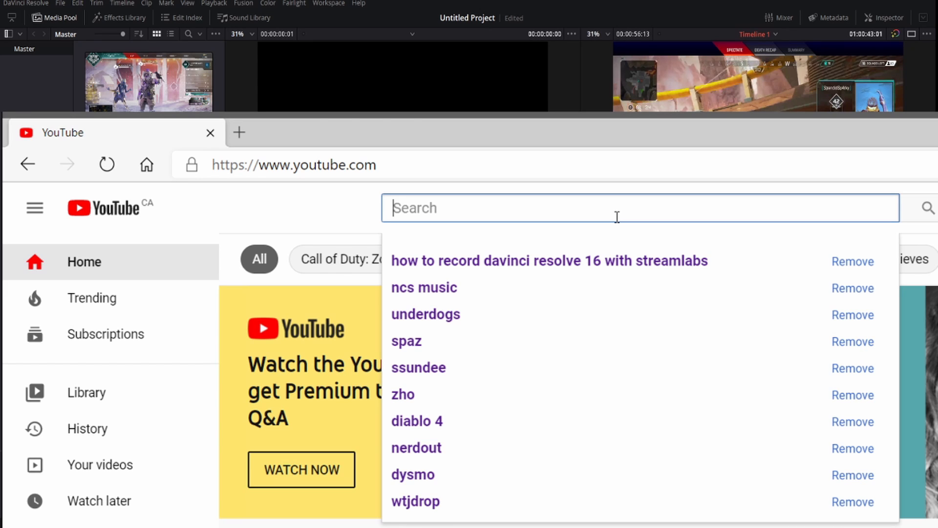
pyautogui.write('HEHE')
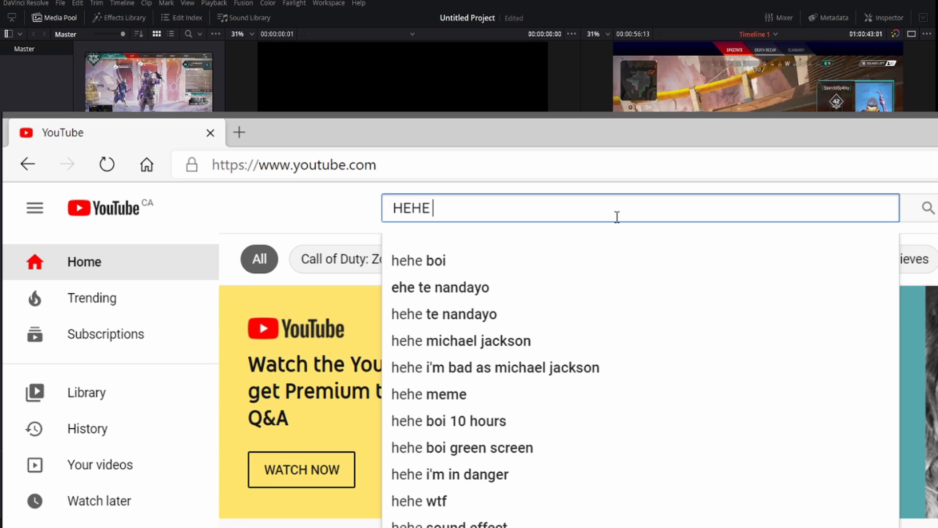
pyautogui.click(557, 254)
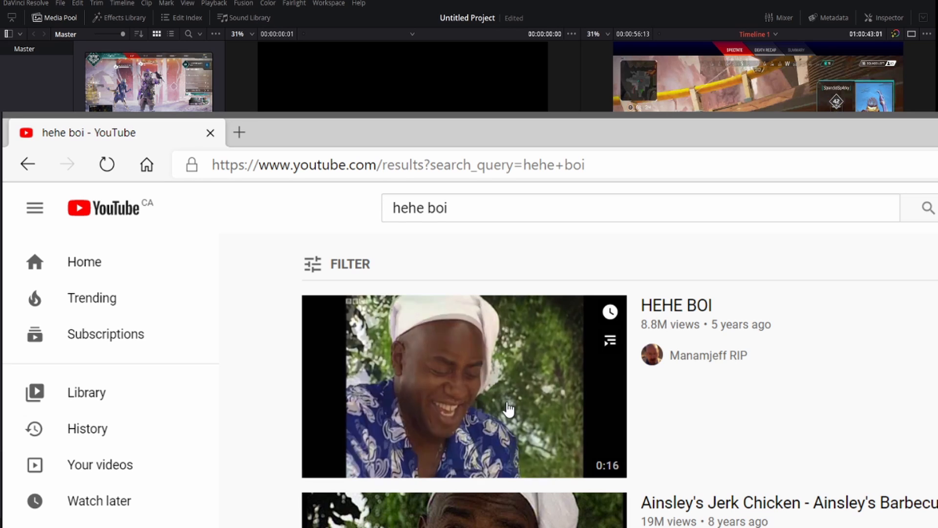
pyautogui.click(523, 405)
pyautogui.click(589, 509)
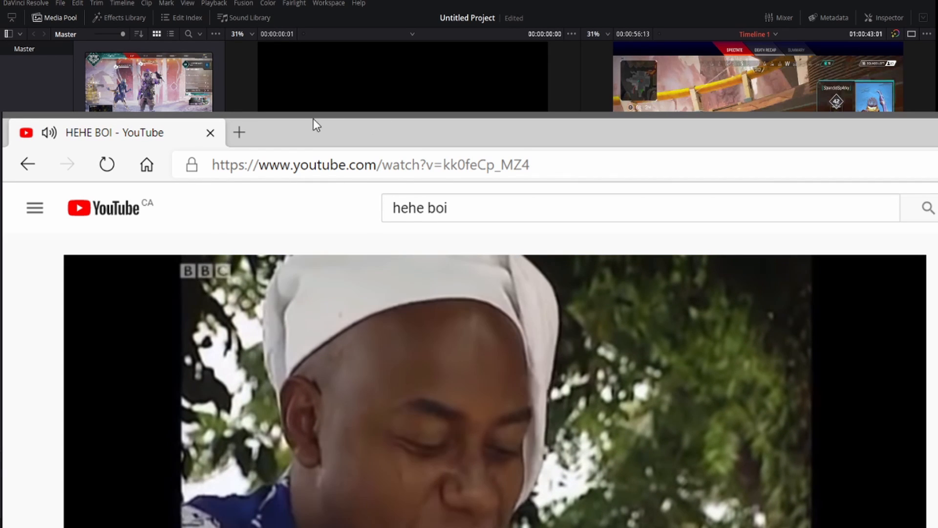
# Step: Open streamable.com and MP3Juices in separate new browser tabs, finishing on the Streamable dashboard
pyautogui.click(240, 132)
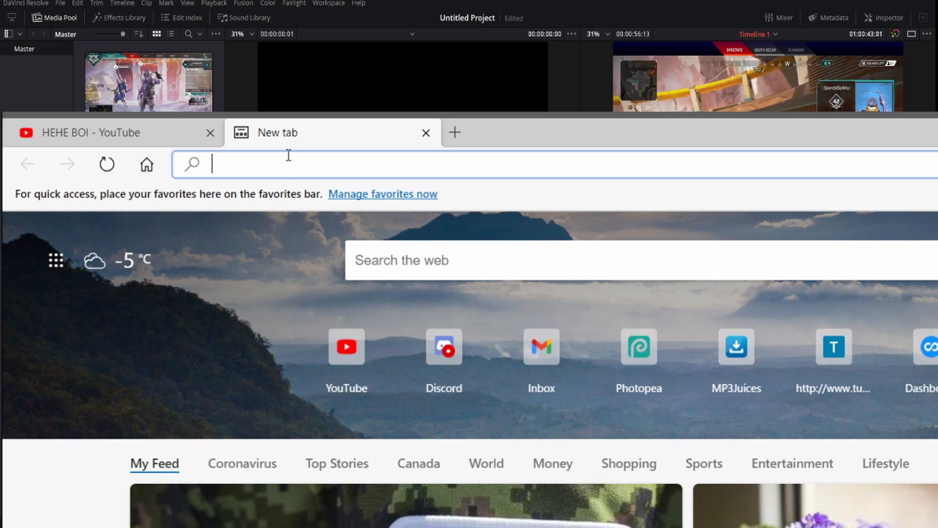
pyautogui.write('STreamable.com')
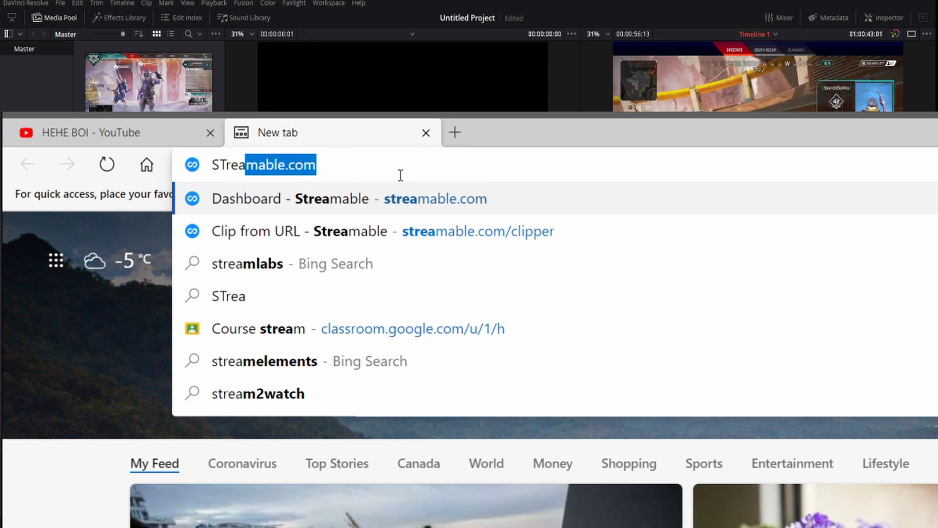
pyautogui.press('Return')
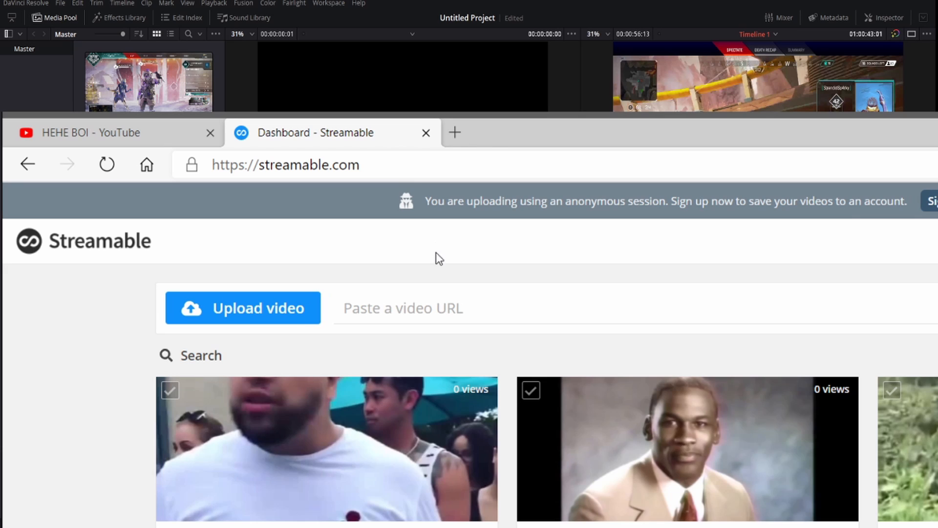
pyautogui.click(171, 126)
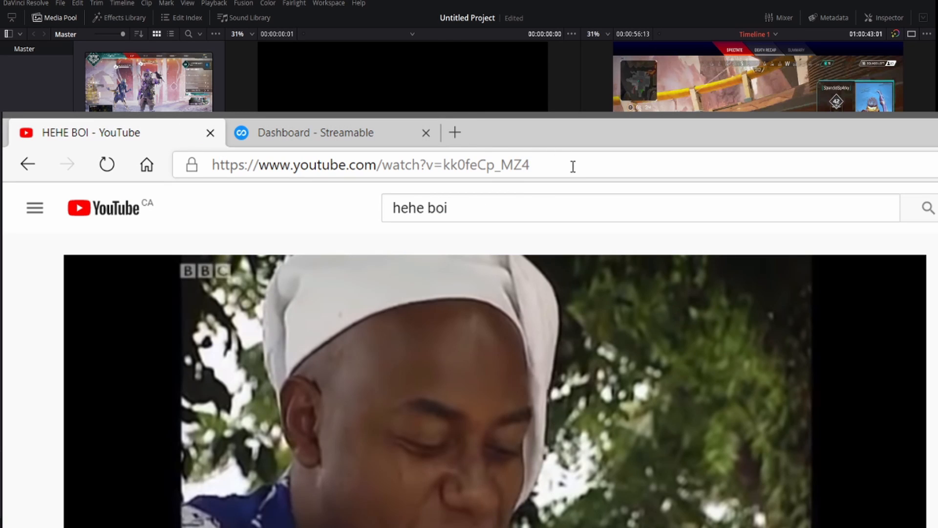
pyautogui.click(455, 132)
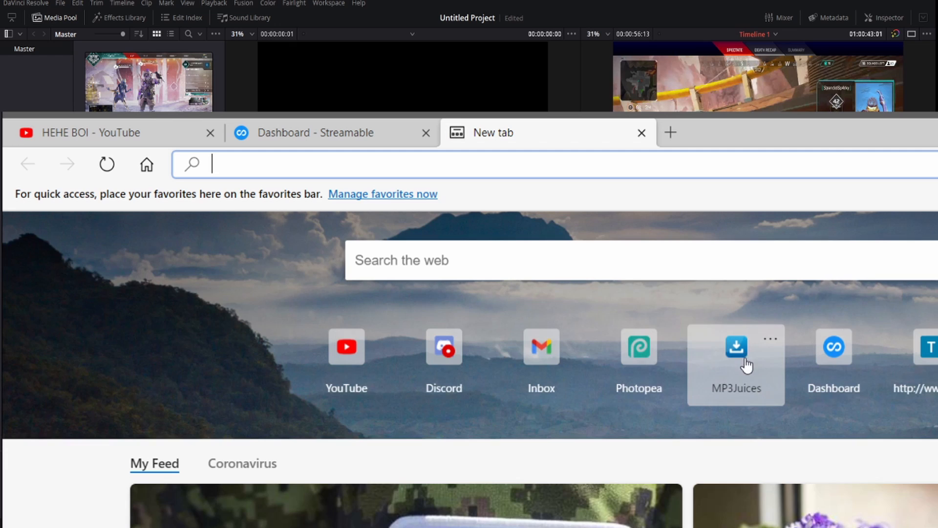
pyautogui.click(738, 360)
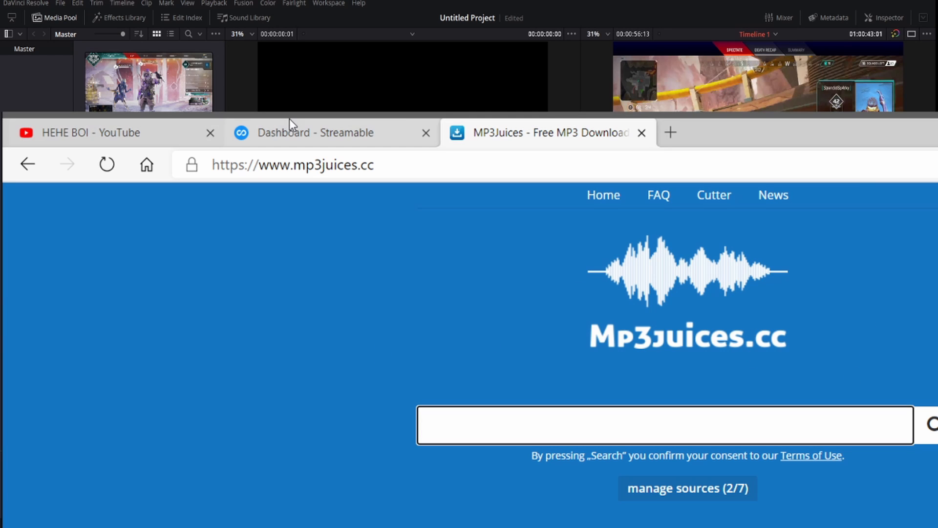
pyautogui.click(341, 125)
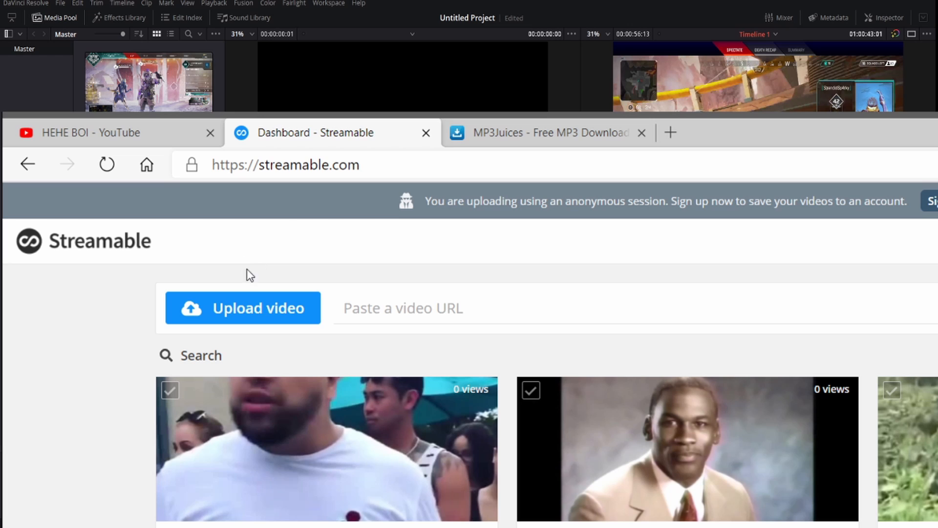
# Step: Copy the HEHE BOI video's YouTube URL and load it into Streamable to create a clip from it
pyautogui.click(66, 122)
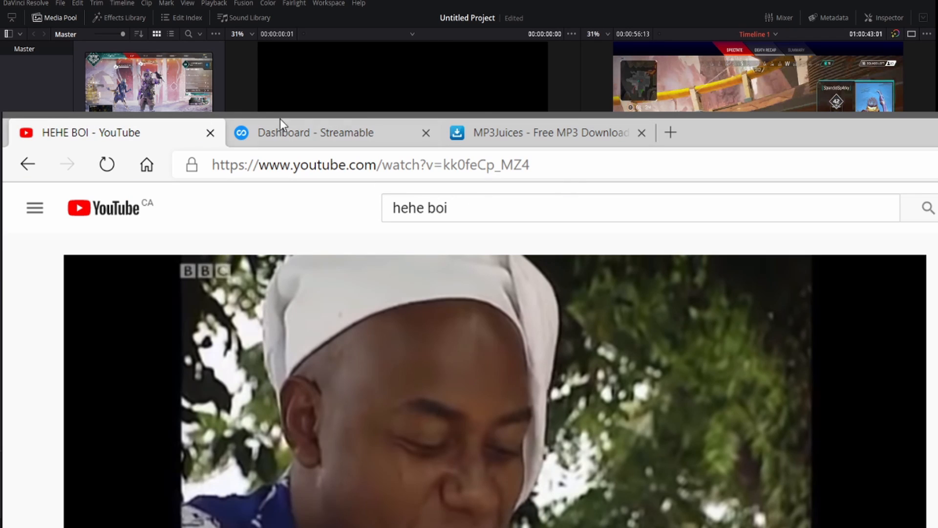
pyautogui.click(604, 164)
pyautogui.hotkey('ctrl', 'c')
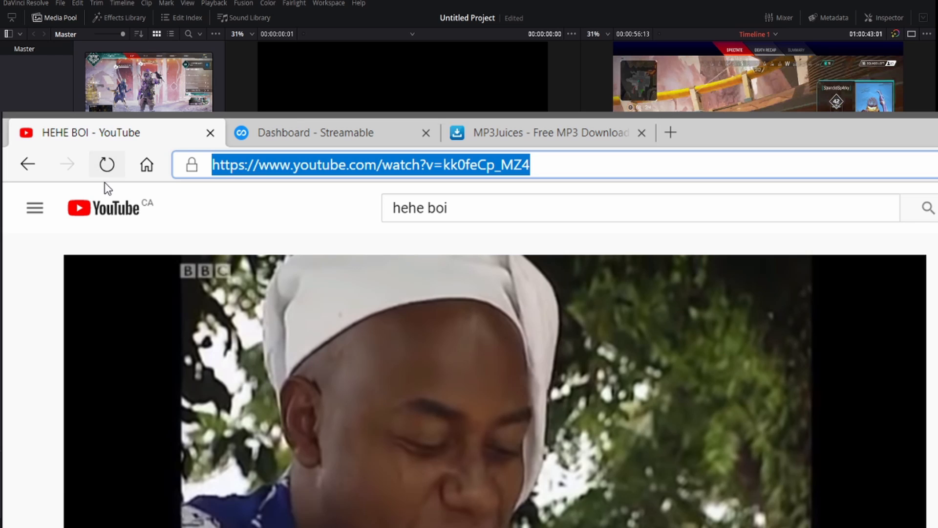
pyautogui.click(325, 128)
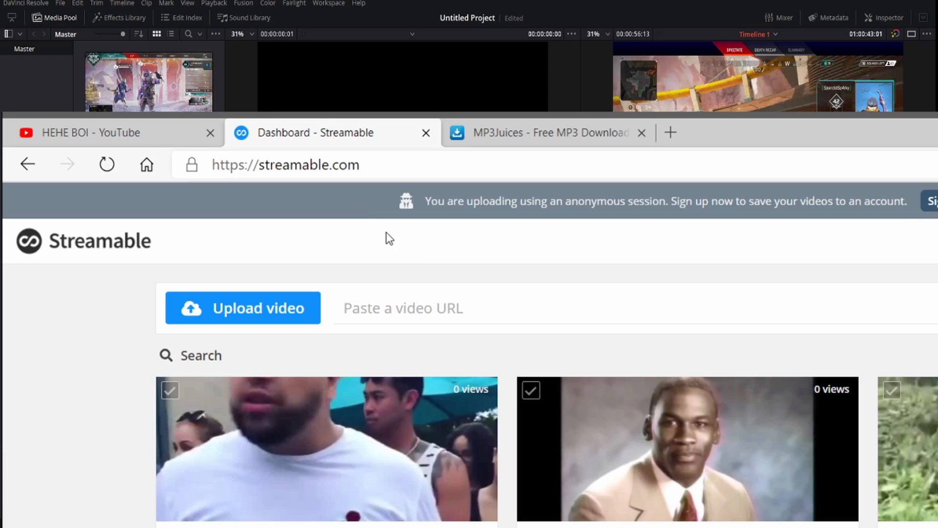
pyautogui.click(510, 318)
pyautogui.hotkey('ctrl', 'v')
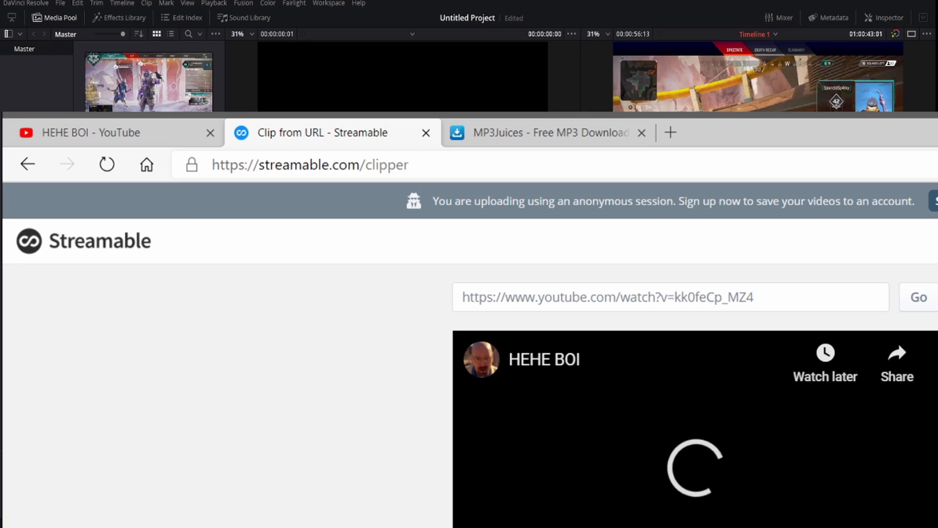
pyautogui.click(683, 446)
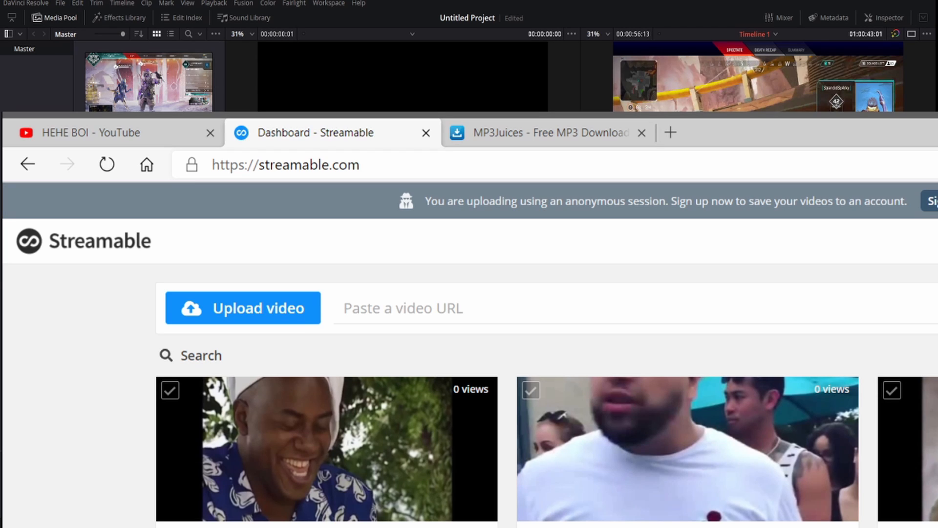
pyautogui.click(640, 132)
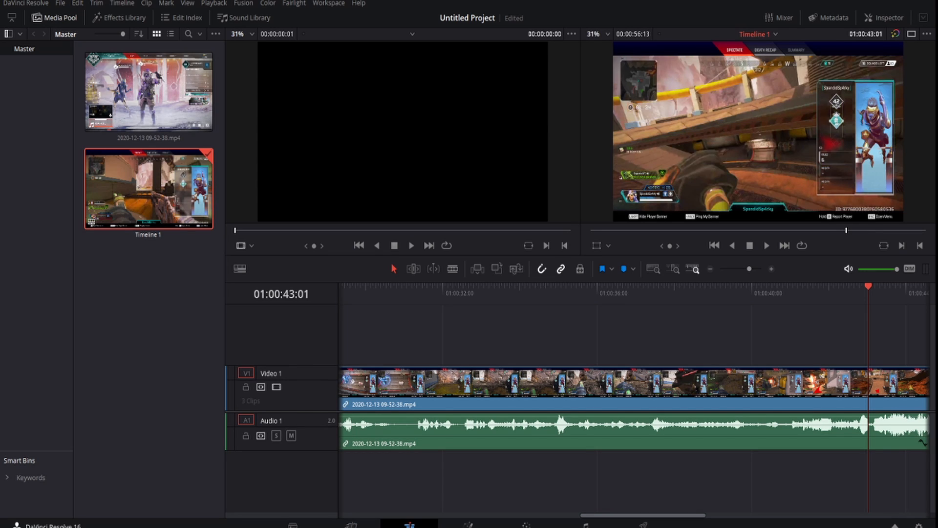
# Step: Switch to DaVinci Resolve, place y77kb1.mp4 above the gameplay footage at 01:00:43:01, and play it back
pyautogui.moveTo(747, 389); pyautogui.dragTo(890, 342)
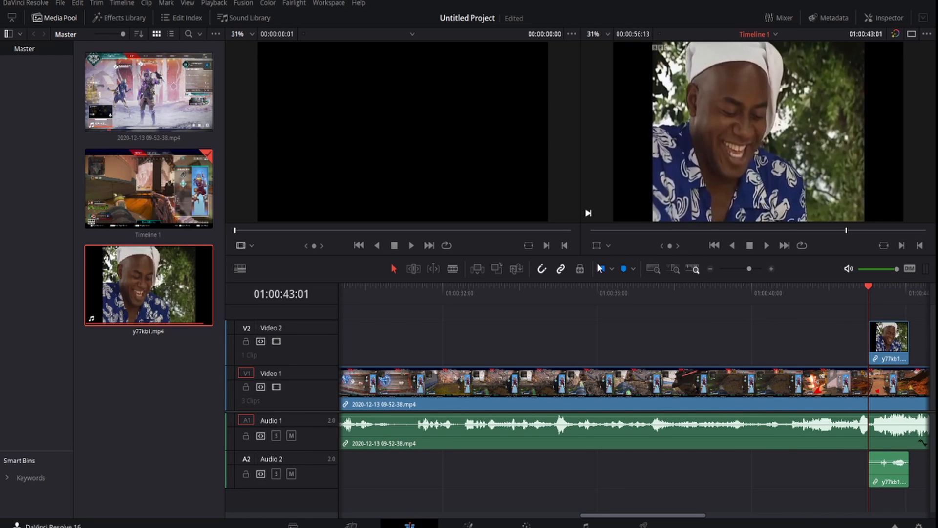
pyautogui.click(767, 246)
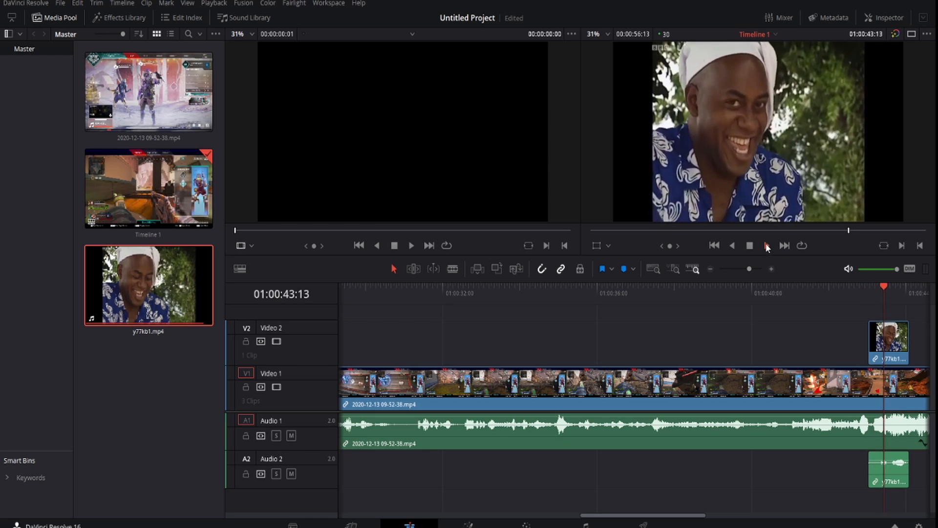
pyautogui.click(750, 246)
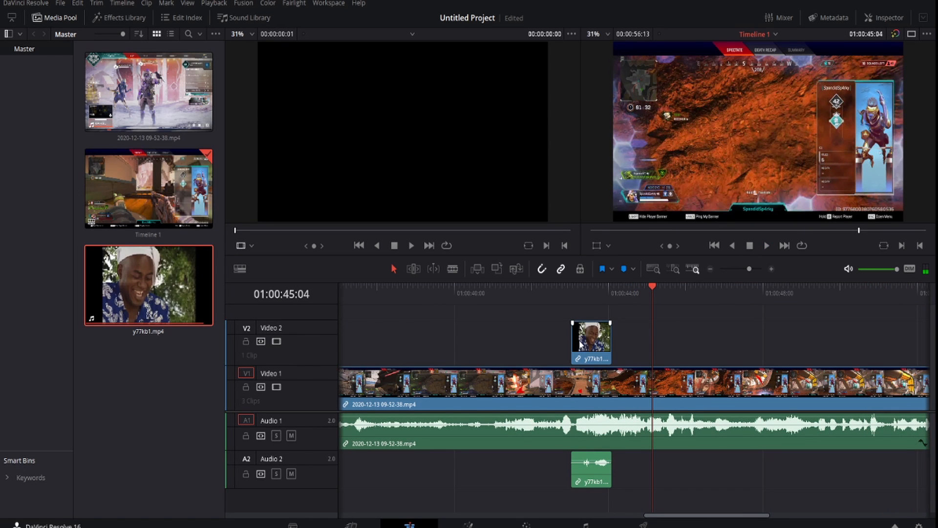
# Step: Shrink the meme clip to a small overlay with the Transform tool and move it to the lower-left corner of the frame
pyautogui.moveTo(652, 289); pyautogui.dragTo(572, 299)
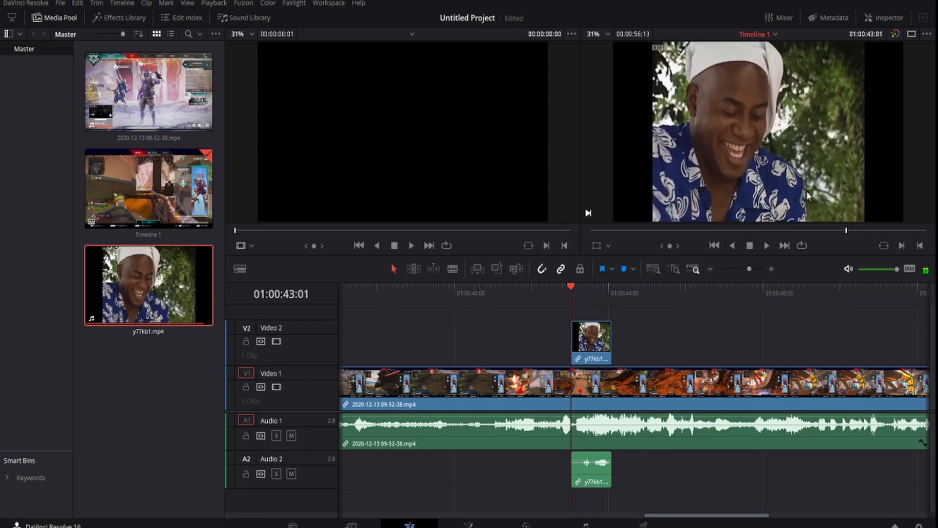
pyautogui.click(596, 245)
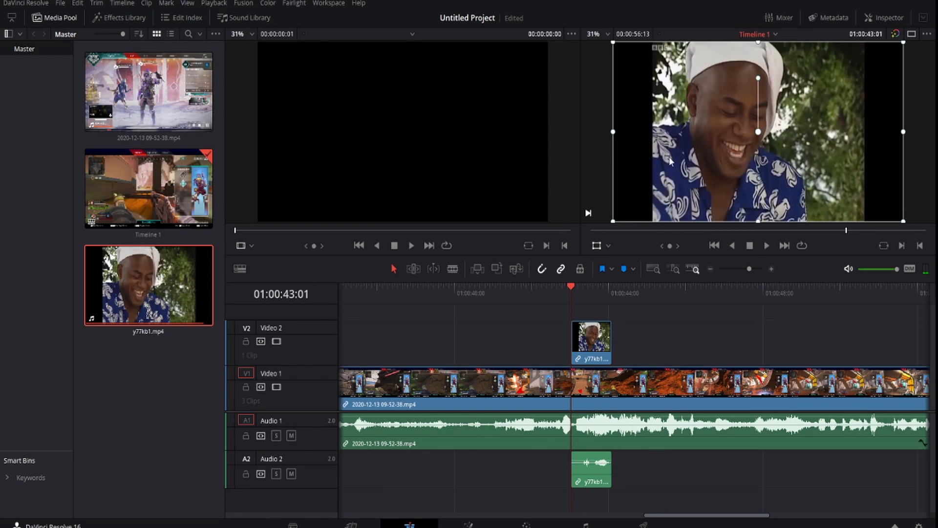
pyautogui.moveTo(613, 220); pyautogui.dragTo(592, 218)
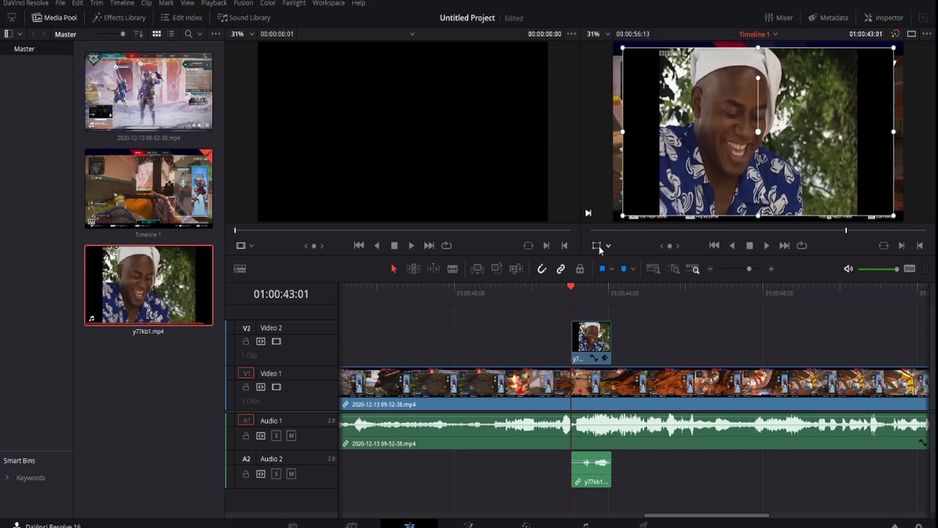
pyautogui.click(599, 248)
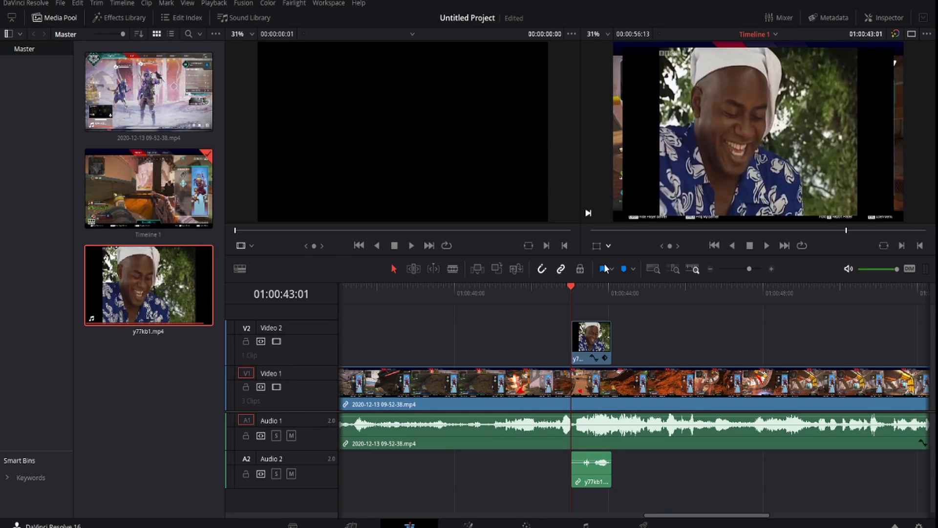
pyautogui.click(597, 245)
pyautogui.moveTo(625, 219); pyautogui.dragTo(707, 188)
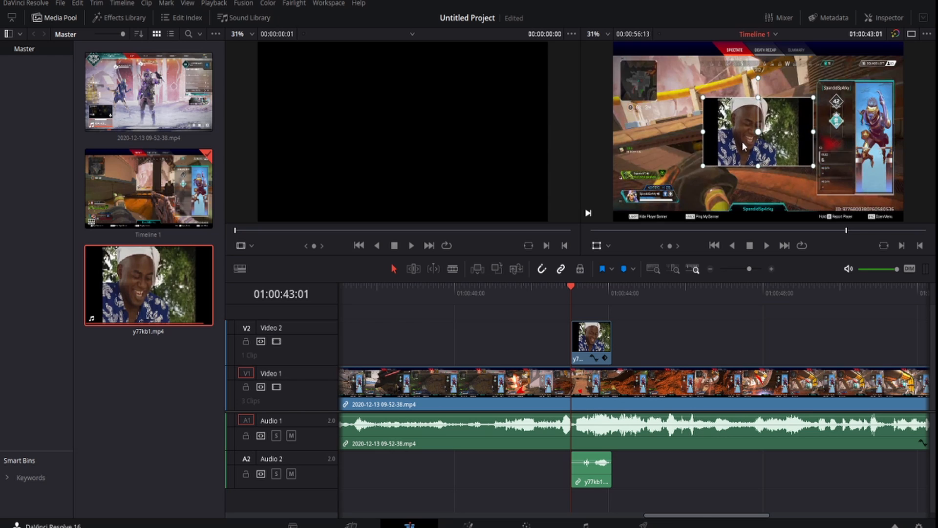
pyautogui.moveTo(743, 145); pyautogui.dragTo(650, 198)
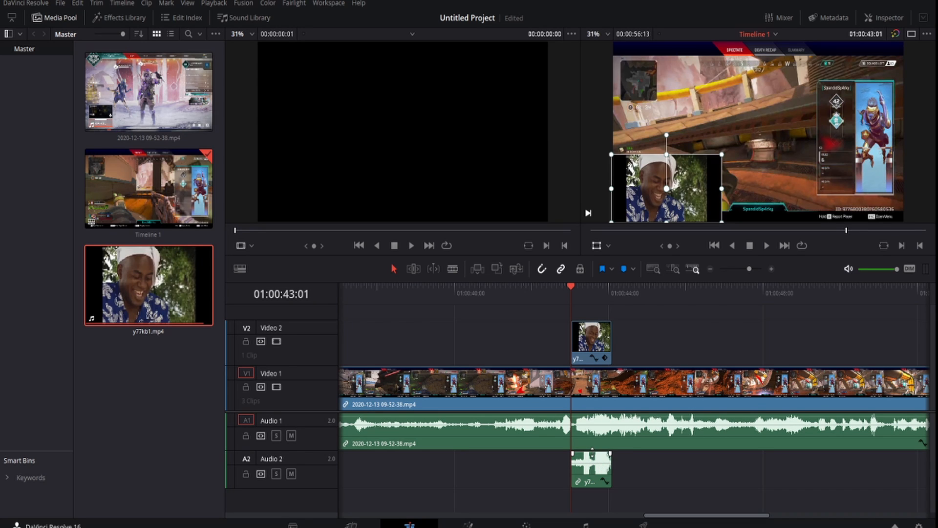
# Step: Split the gameplay footage at 01:00:43:01 and 01:00:44:03, matching the meme clip's start and end
pyautogui.press('b')
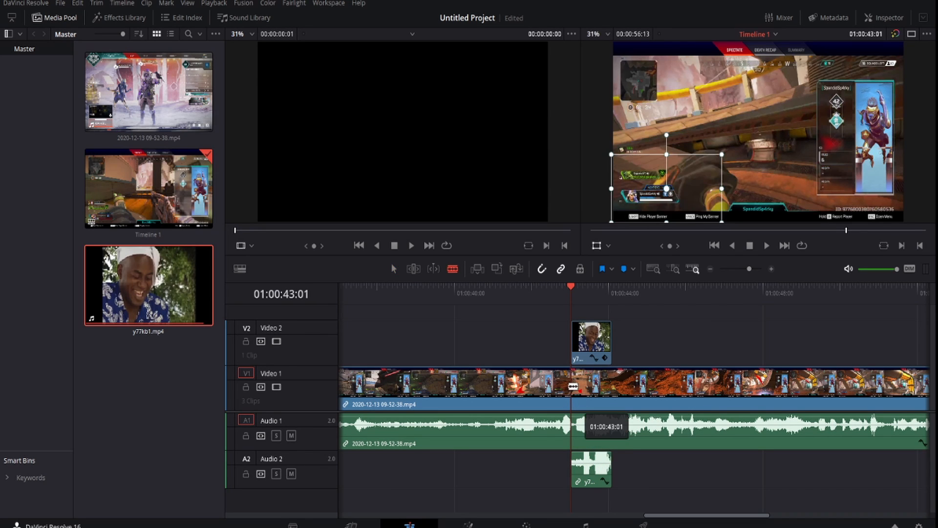
pyautogui.click(572, 386)
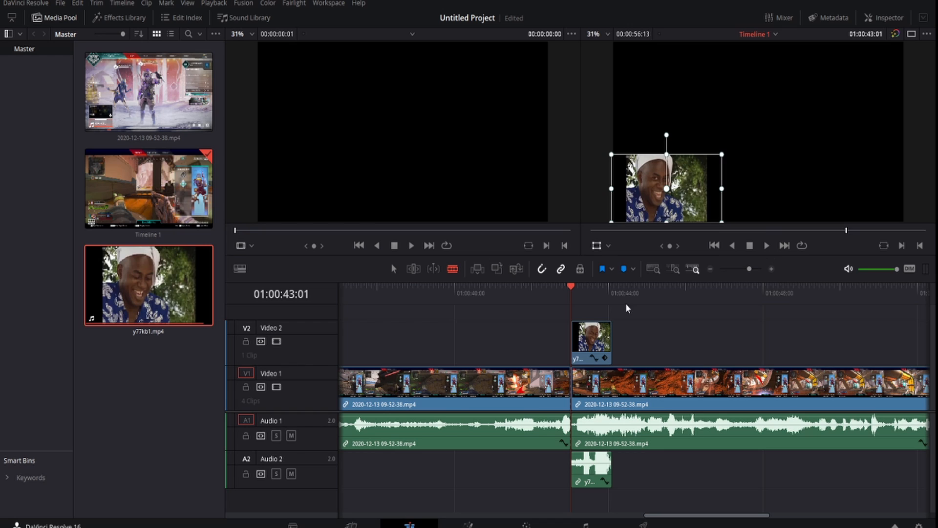
pyautogui.click(614, 292)
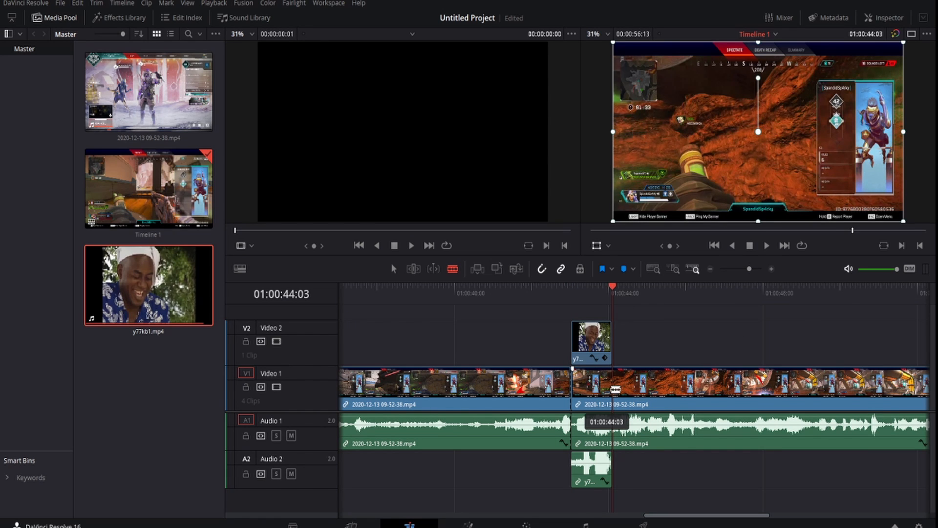
pyautogui.click(612, 391)
pyautogui.press('a')
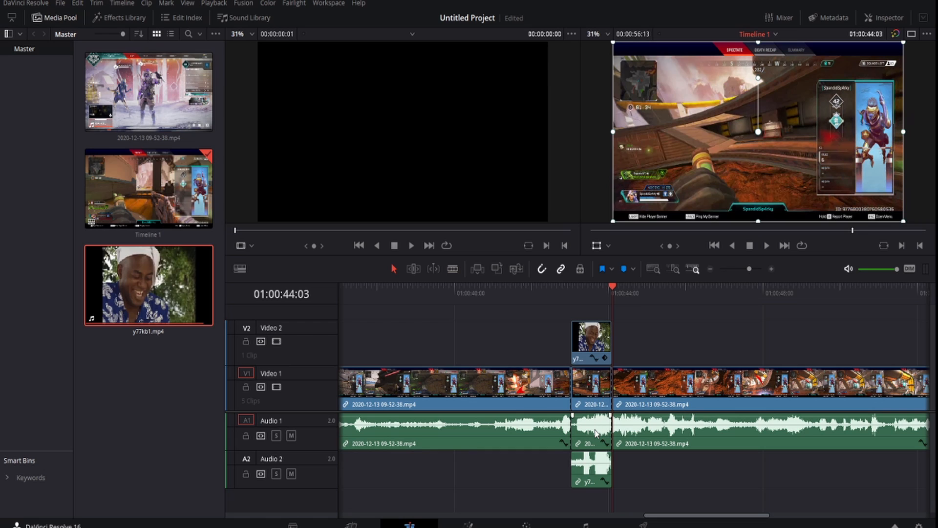
# Step: Lower the volume of the short gameplay section under the meme clip to about -20.93 dB and play back the result
pyautogui.click(595, 432)
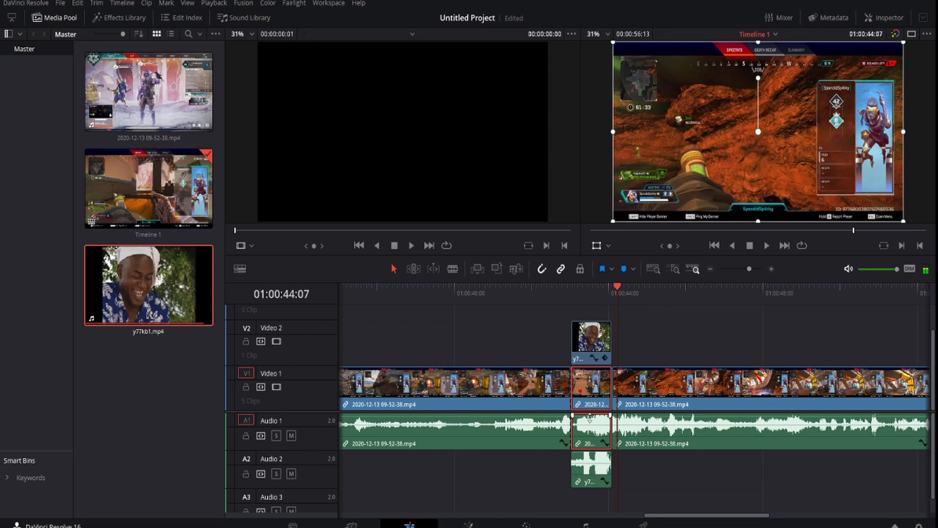
pyautogui.moveTo(590, 418); pyautogui.dragTo(590, 432)
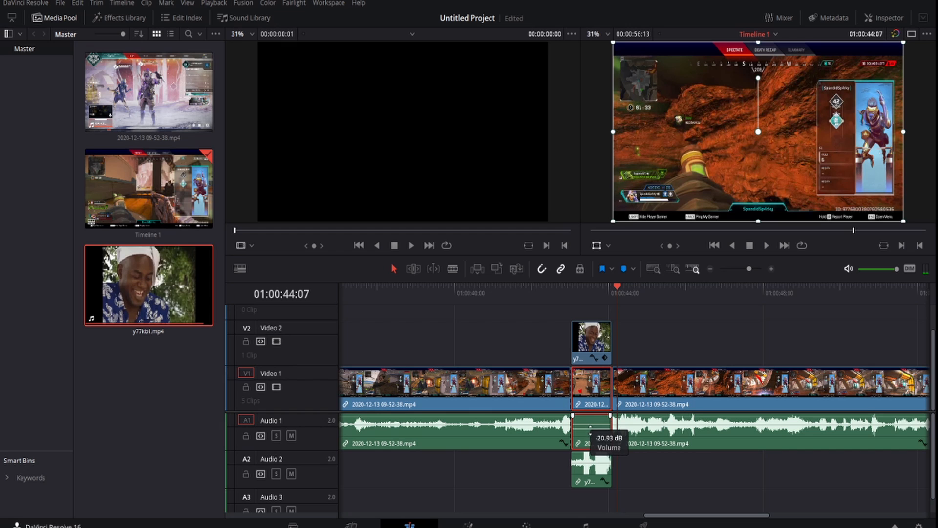
pyautogui.click(589, 290)
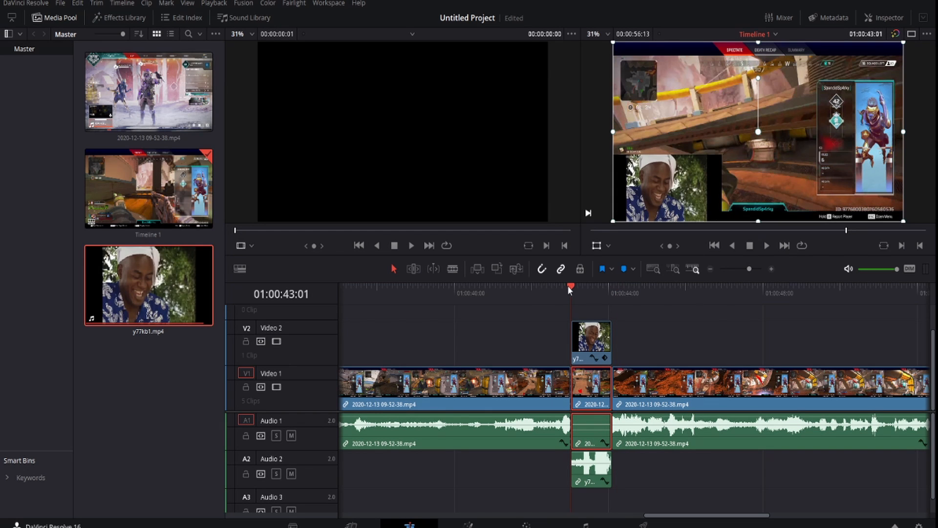
pyautogui.click(767, 246)
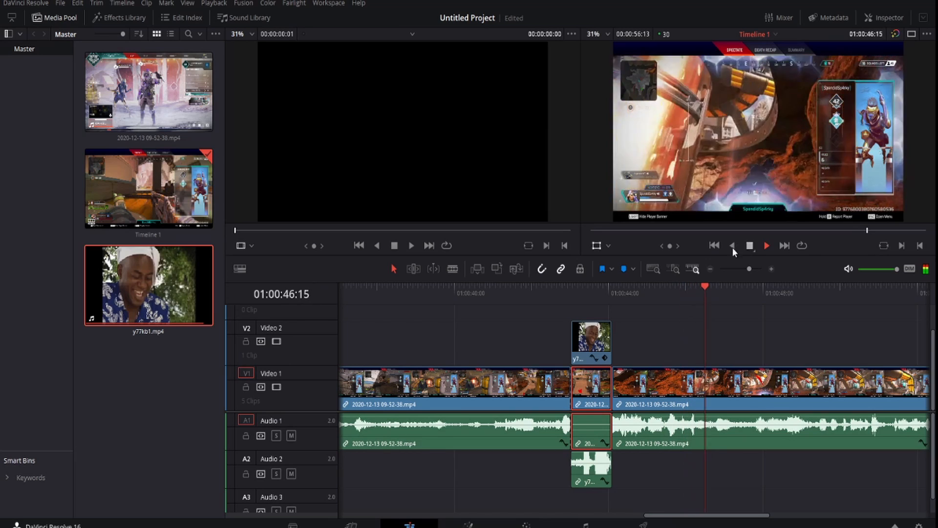
pyautogui.click(553, 287)
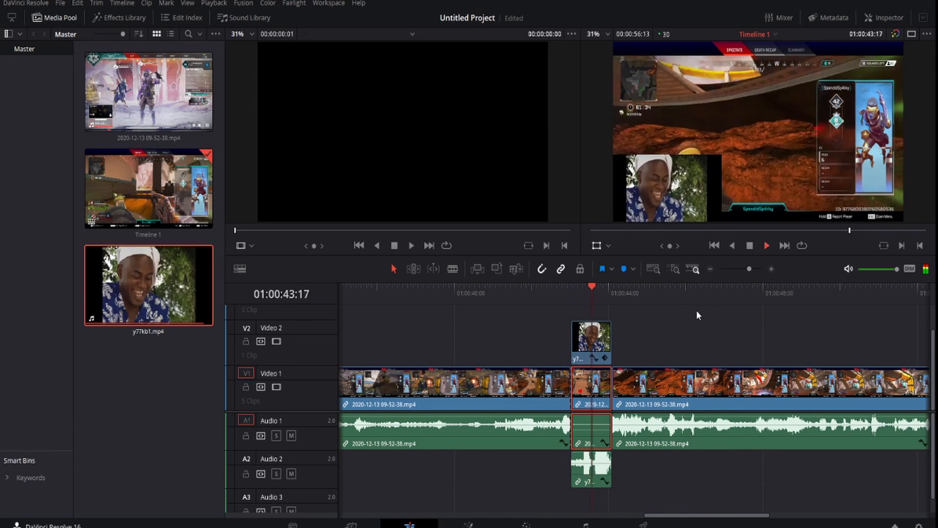
pyautogui.click(744, 246)
# Step: Delete the meme clip and its linked audio from the timeline
pyautogui.click(587, 344)
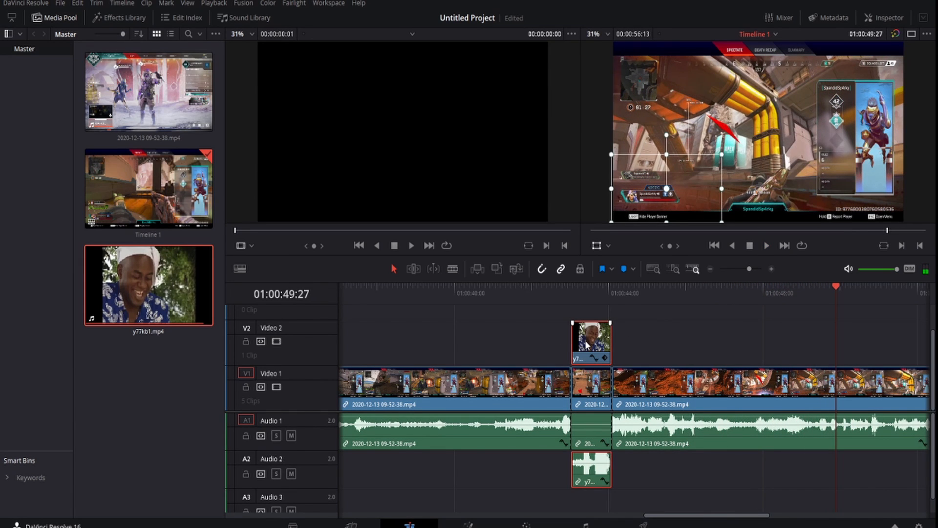
pyautogui.press('Delete')
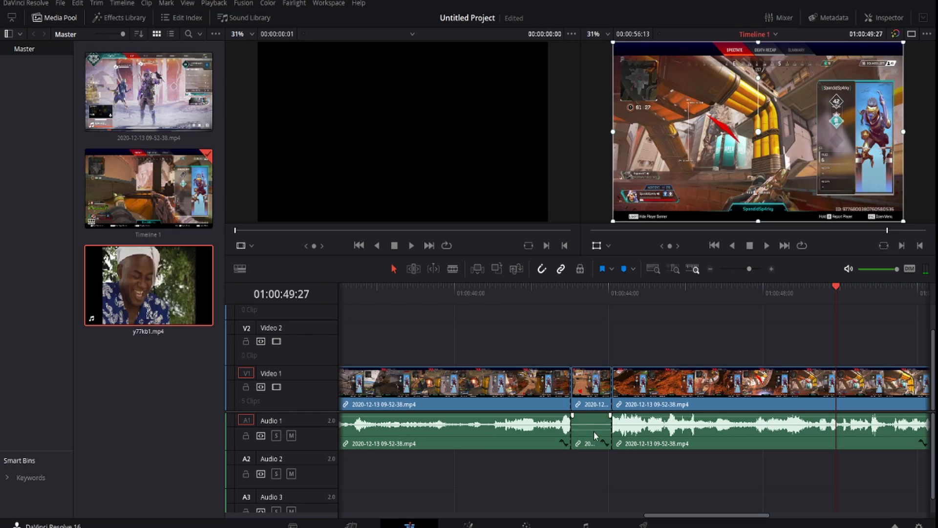
# Step: Try raising the short gameplay section's volume to about 13.95 dB, and undo the change
pyautogui.moveTo(594, 428); pyautogui.dragTo(595, 415)
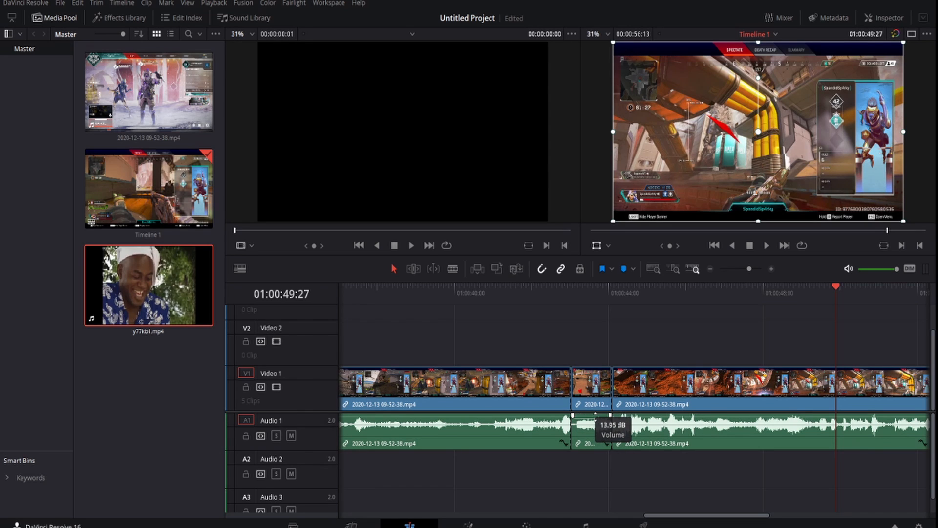
pyautogui.hotkey('ctrl', 'z')
pyautogui.hotkey('ctrl', 'z')
pyautogui.hotkey('ctrl', 'z')
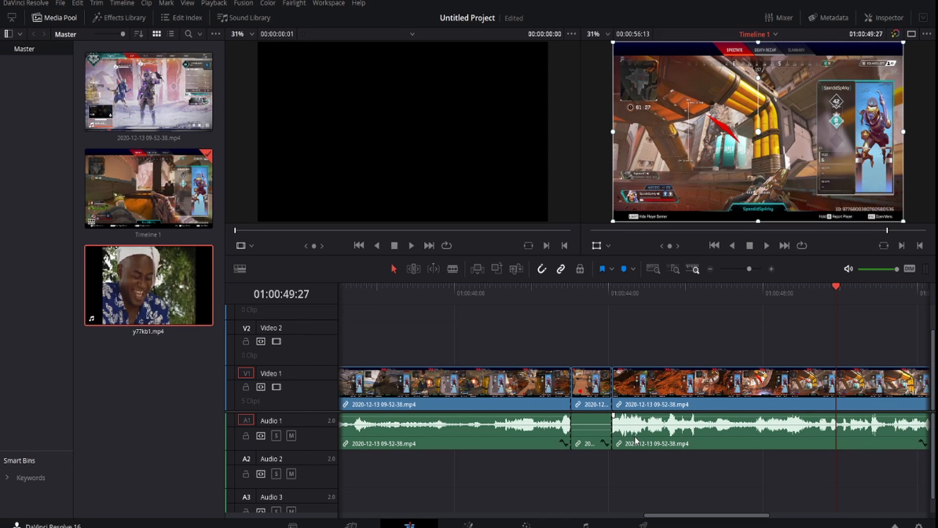
# Step: Undo back past both splits in the gameplay footage, and delete the restored meme clip with its linked audio
pyautogui.hotkey('ctrl', 'z')
pyautogui.hotkey('ctrl', 'z')
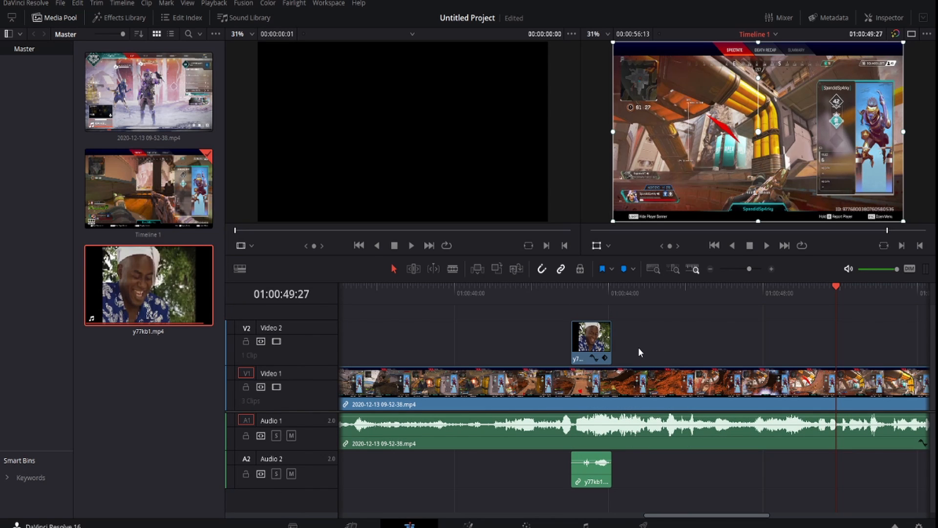
pyautogui.click(598, 341)
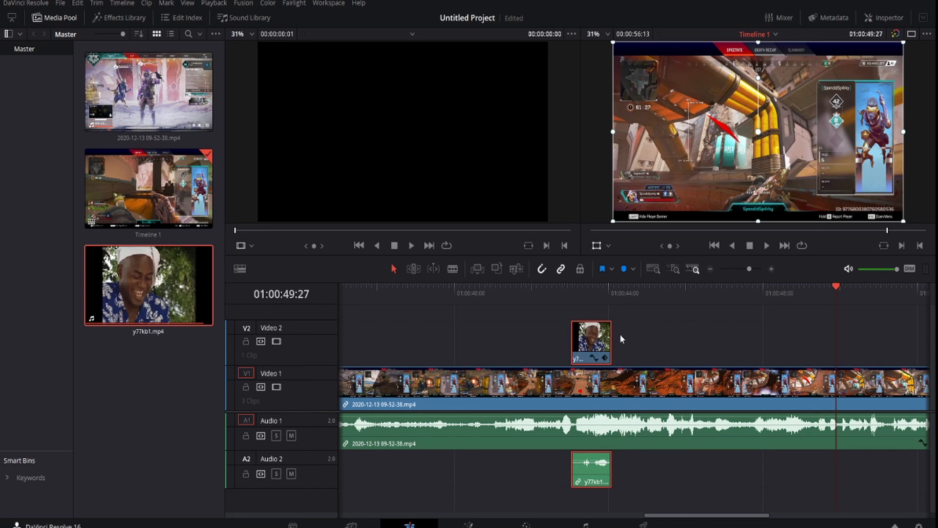
pyautogui.press('Delete')
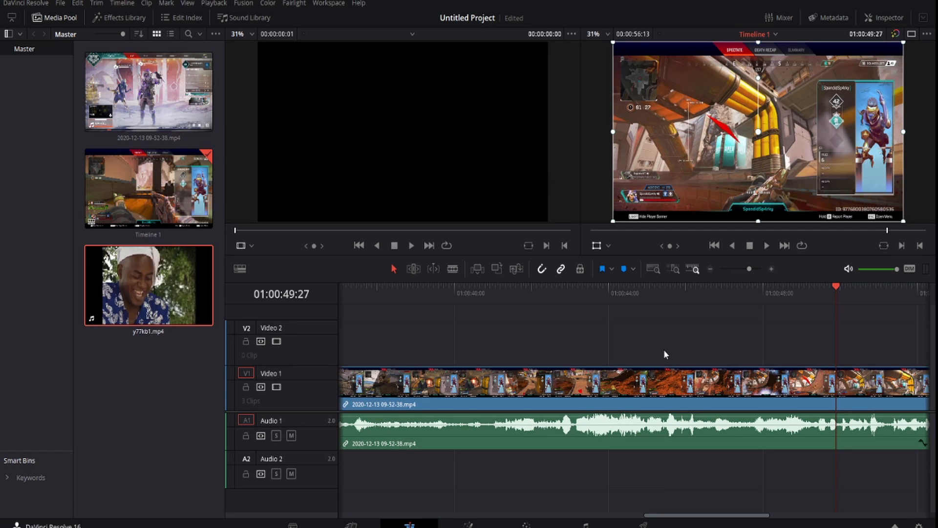
# Step: Try shrinking both Dynamic Zoom frames on the gameplay clip, undo the change, and return to the Transform overlay
pyautogui.click(597, 245)
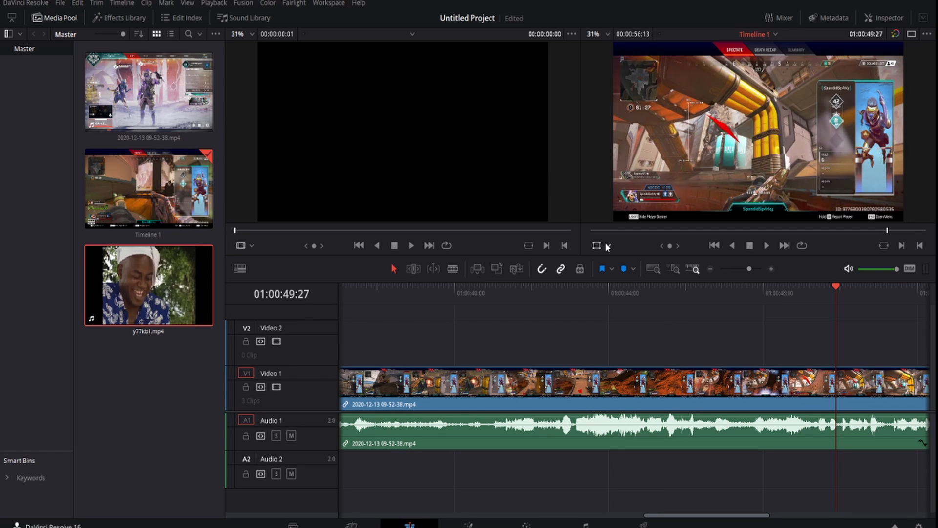
pyautogui.hotkey('shift', 'c')
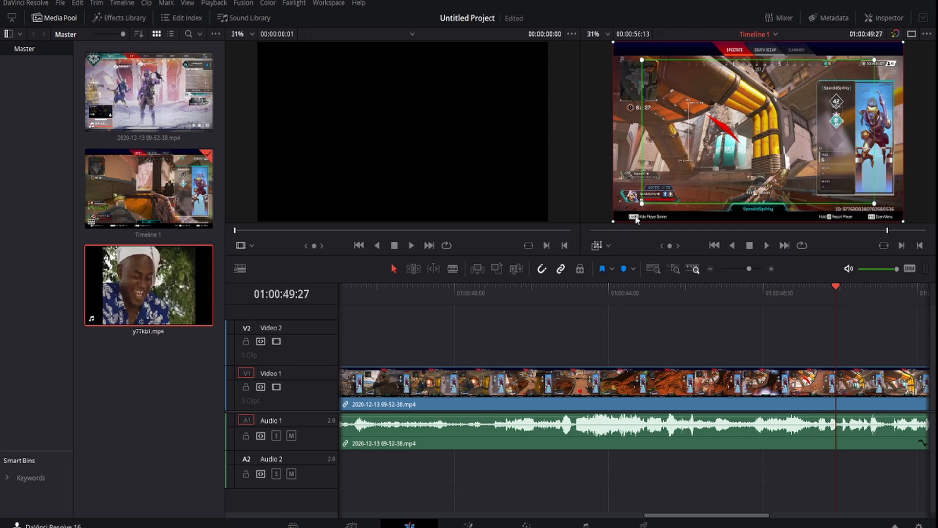
pyautogui.moveTo(643, 207); pyautogui.dragTo(701, 166)
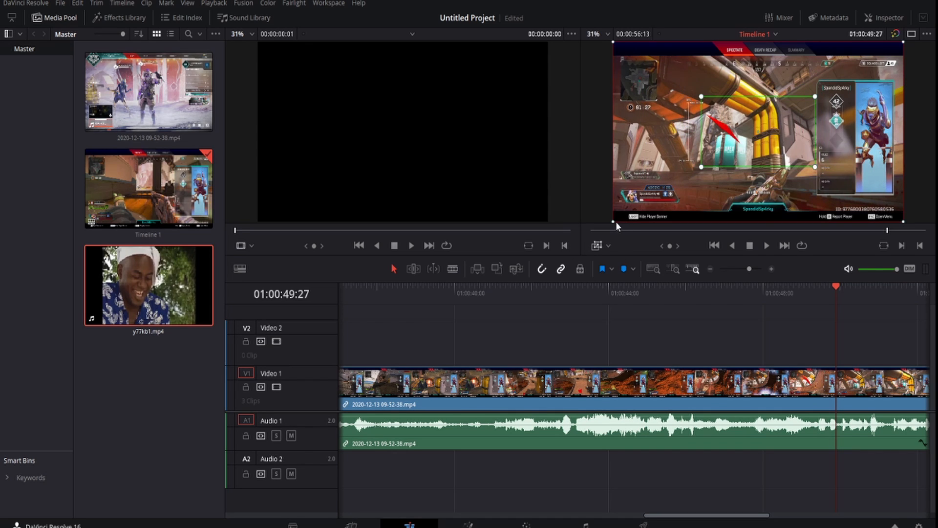
pyautogui.moveTo(613, 221); pyautogui.dragTo(660, 192)
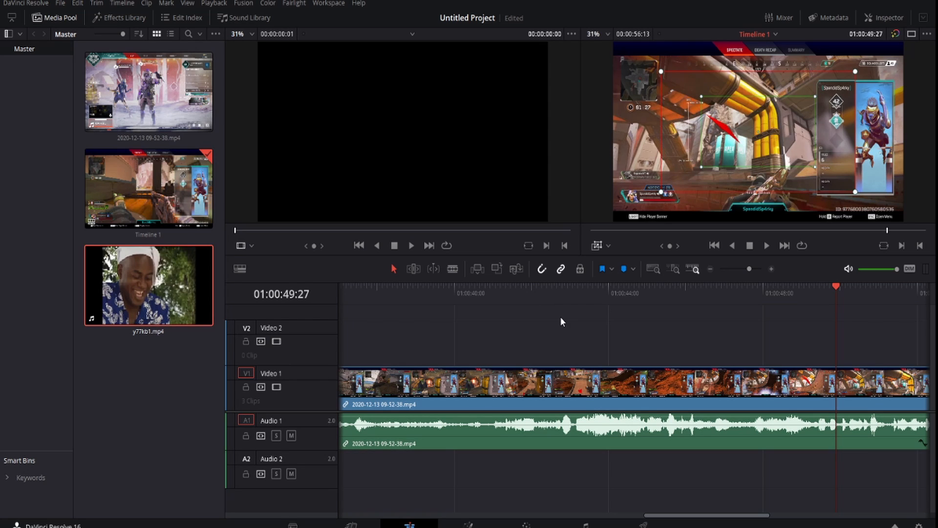
pyautogui.hotkey('ctrl', 'z')
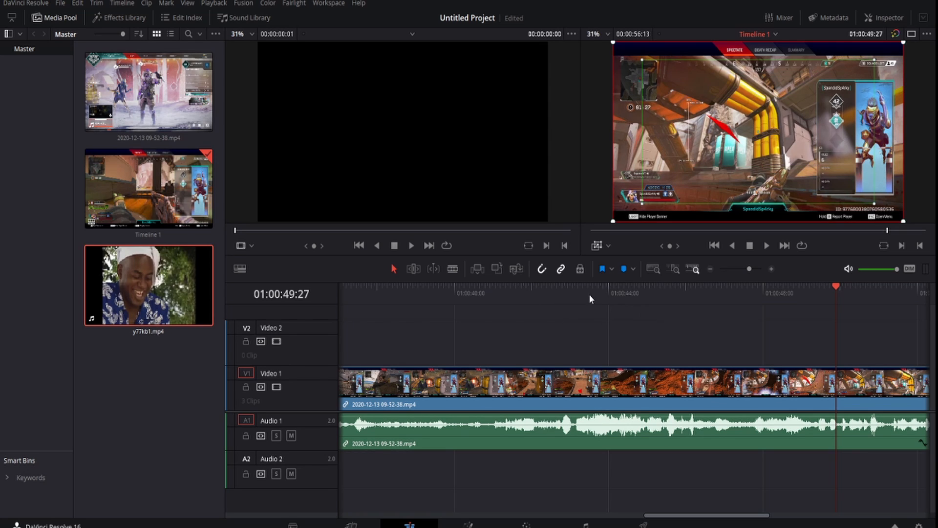
pyautogui.click(608, 245)
# Step: Split the gameplay footage at 01:00:43:04 and 01:00:45:17 to isolate a short middle section
pyautogui.moveTo(552, 296); pyautogui.dragTo(575, 299)
pyautogui.press('b')
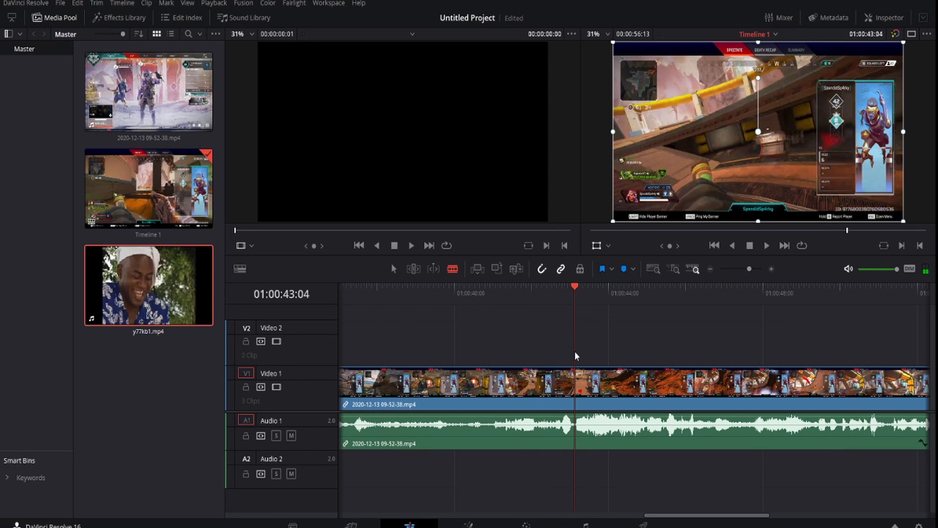
pyautogui.click(575, 383)
pyautogui.press('space')
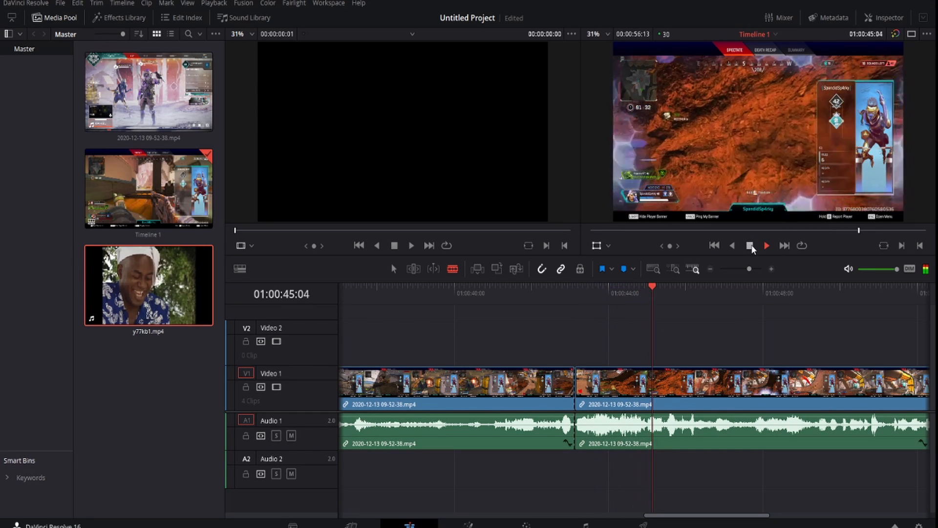
pyautogui.click(750, 245)
pyautogui.click(670, 384)
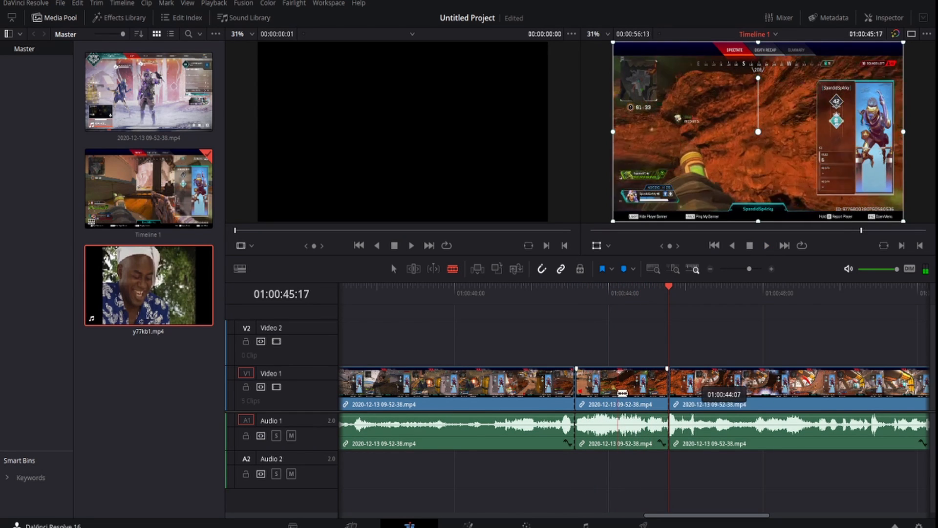
# Step: Show the Dynamic Zoom overlay on the short middle section and shrink its green and red frames toward the picture's center
pyautogui.press('a')
pyautogui.click(630, 434)
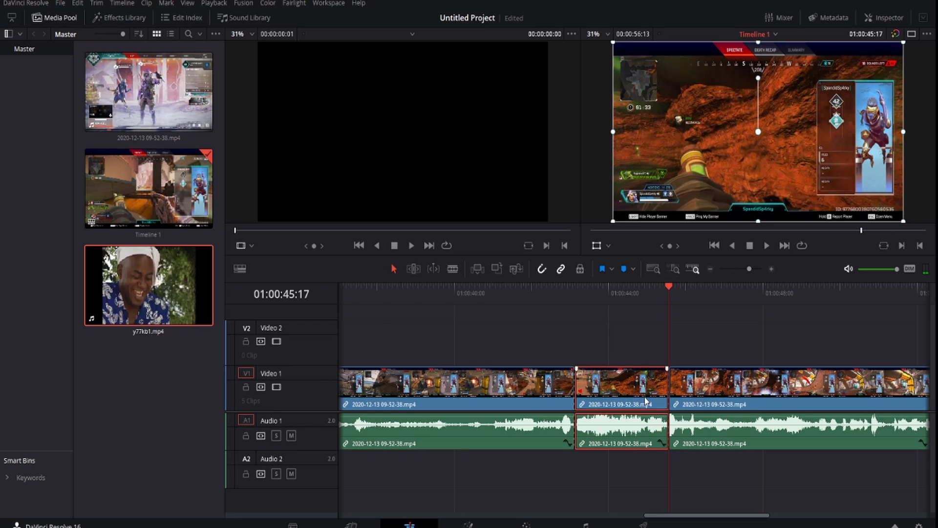
pyautogui.click(605, 244)
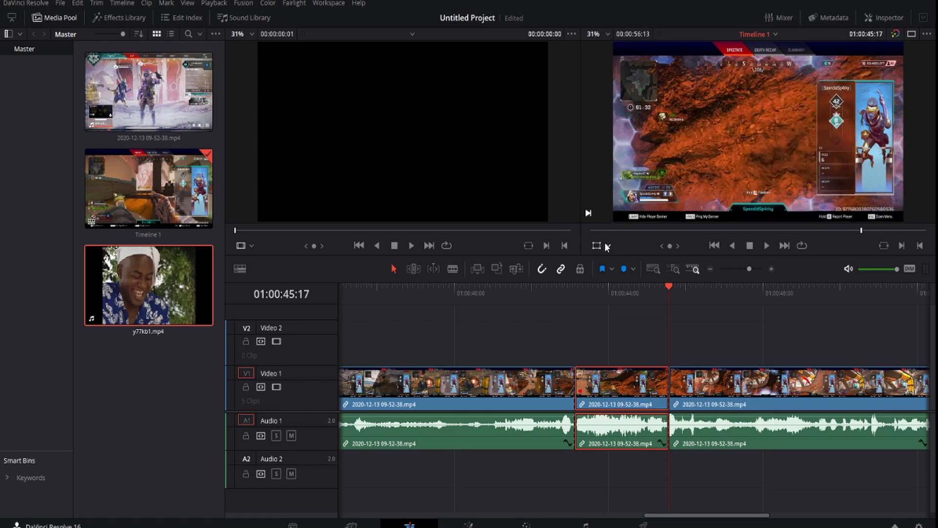
pyautogui.click(615, 289)
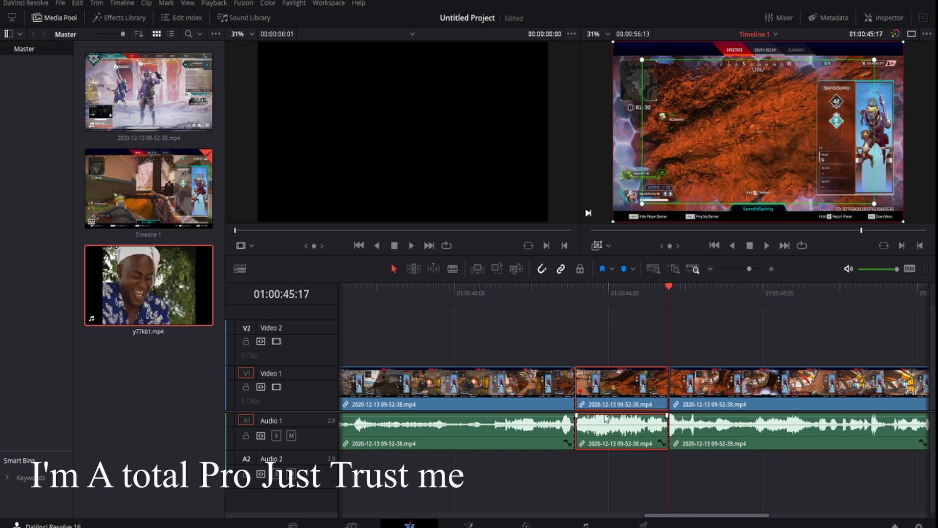
pyautogui.doubleClick(612, 395)
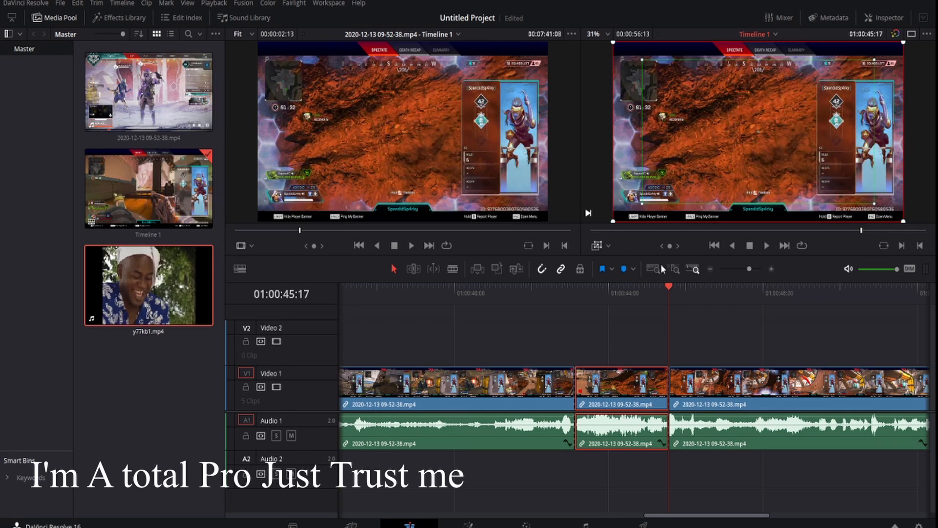
pyautogui.click(612, 291)
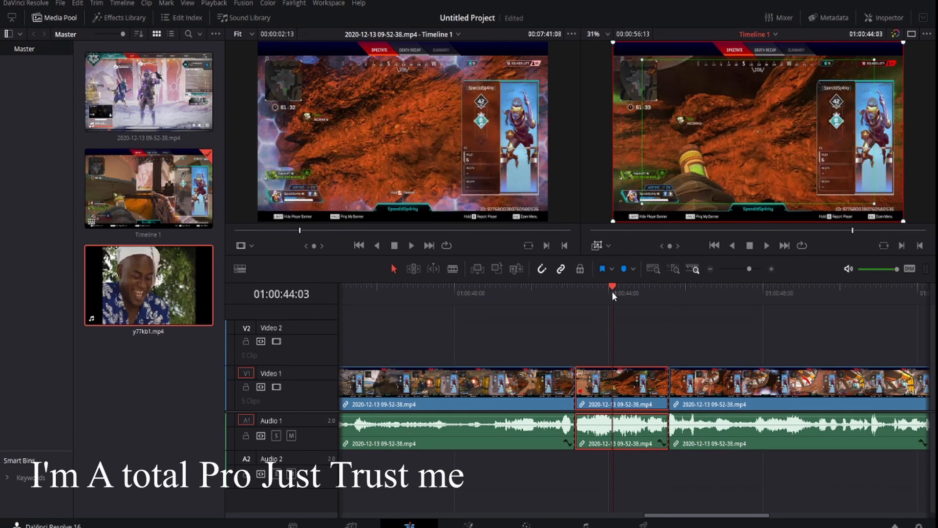
pyautogui.moveTo(663, 195); pyautogui.dragTo(674, 186)
pyautogui.moveTo(615, 290); pyautogui.dragTo(597, 303)
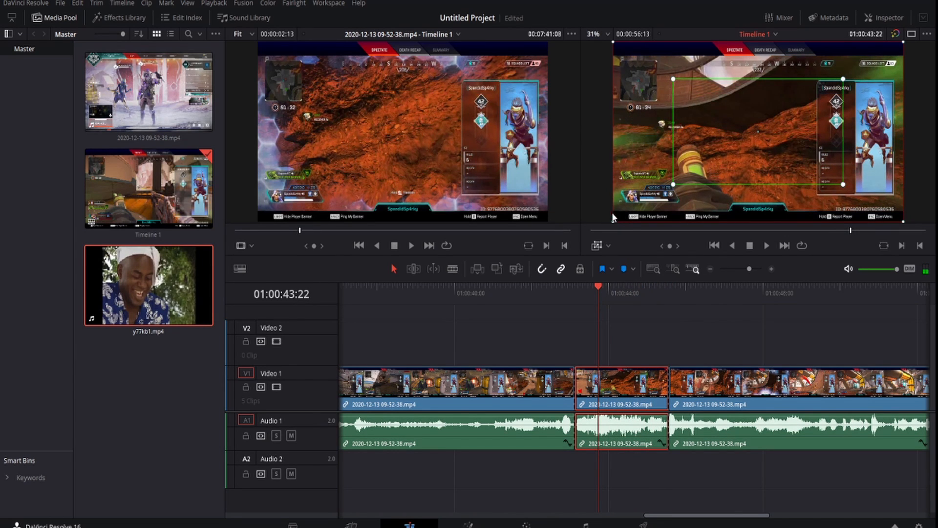
pyautogui.moveTo(674, 185); pyautogui.dragTo(730, 160)
pyautogui.moveTo(613, 221); pyautogui.dragTo(654, 195)
# Step: Play back the zoomed section from before its start, and replay it from inside the section
pyautogui.click(506, 292)
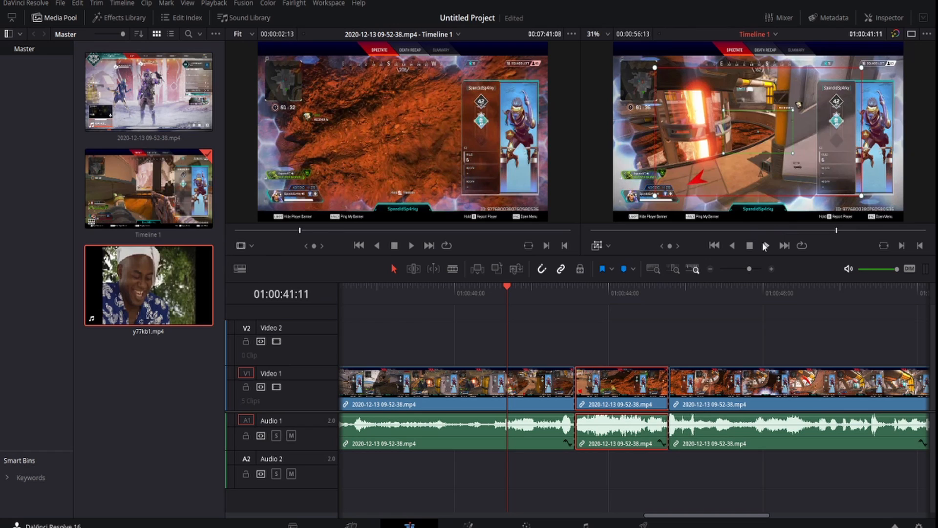
pyautogui.click(766, 246)
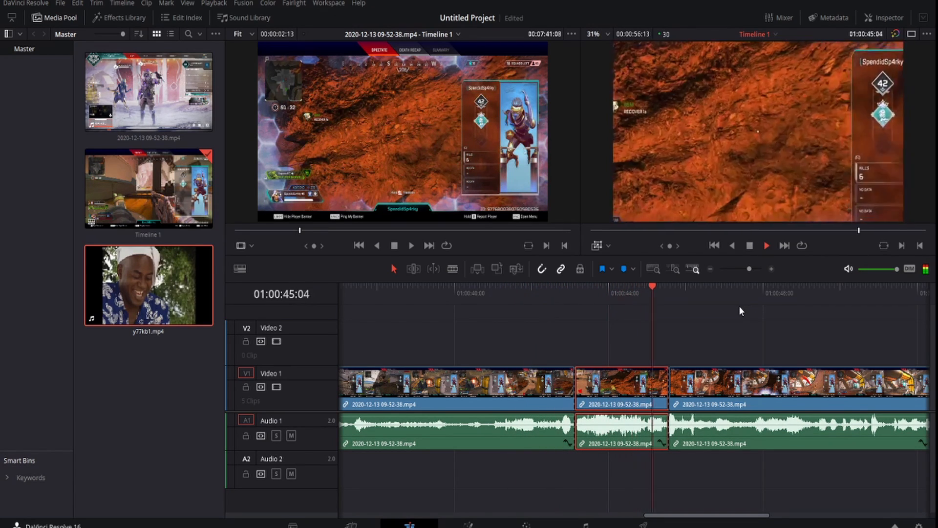
pyautogui.click(749, 246)
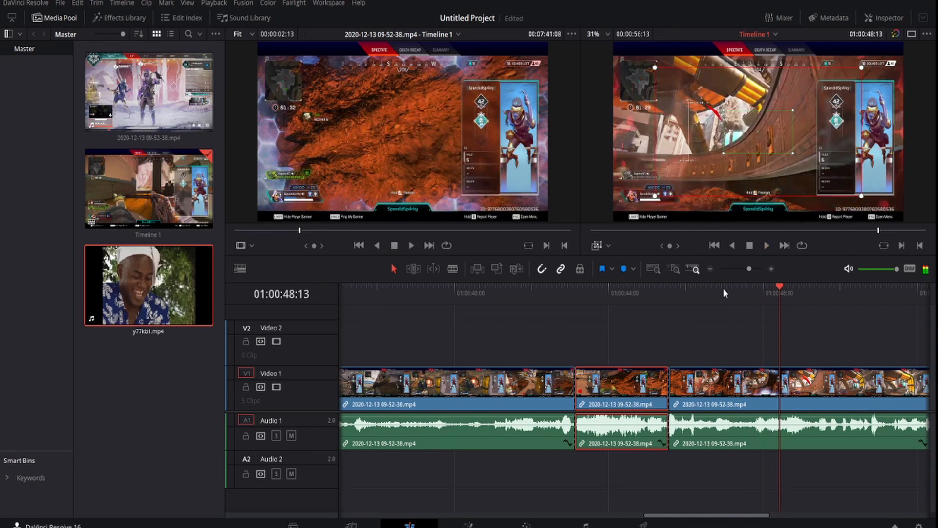
pyautogui.click(596, 290)
pyautogui.click(766, 245)
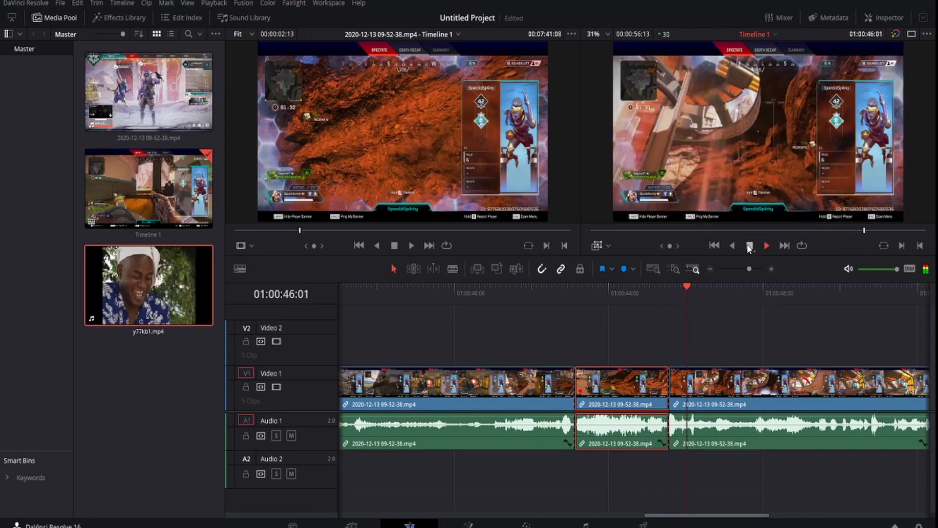
pyautogui.click(748, 245)
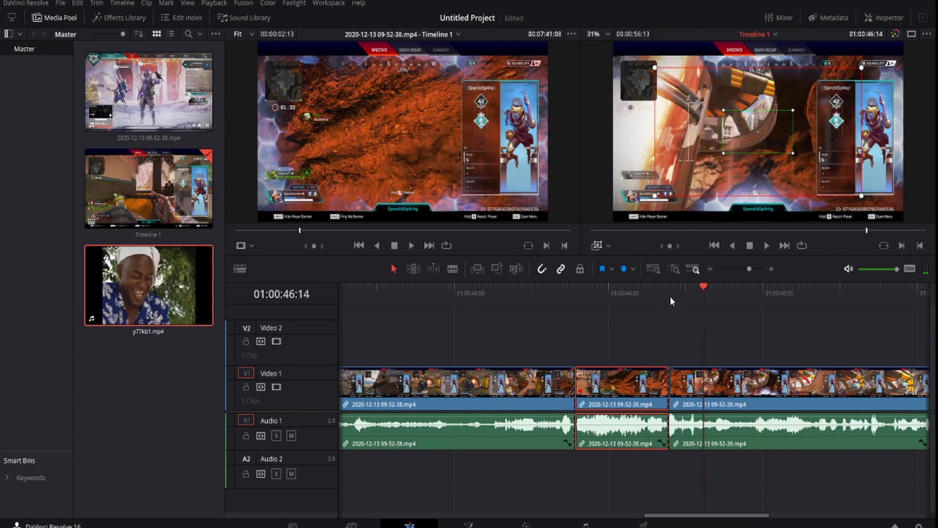
# Step: Enlarge the red Dynamic Zoom frame to the full picture, and undo the zoom edits along with both splits
pyautogui.moveTo(656, 195); pyautogui.dragTo(613, 277)
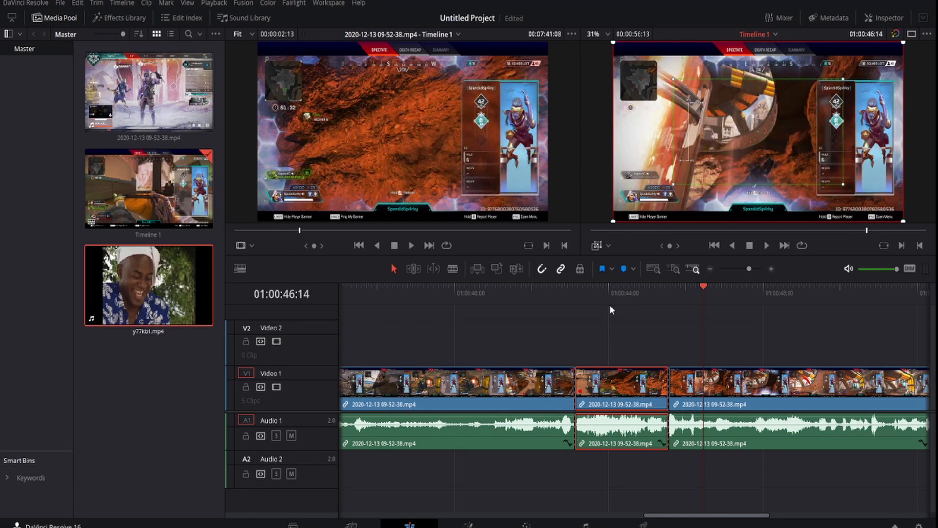
pyautogui.hotkey('ctrl', 'z')
pyautogui.hotkey('ctrl', 'z')
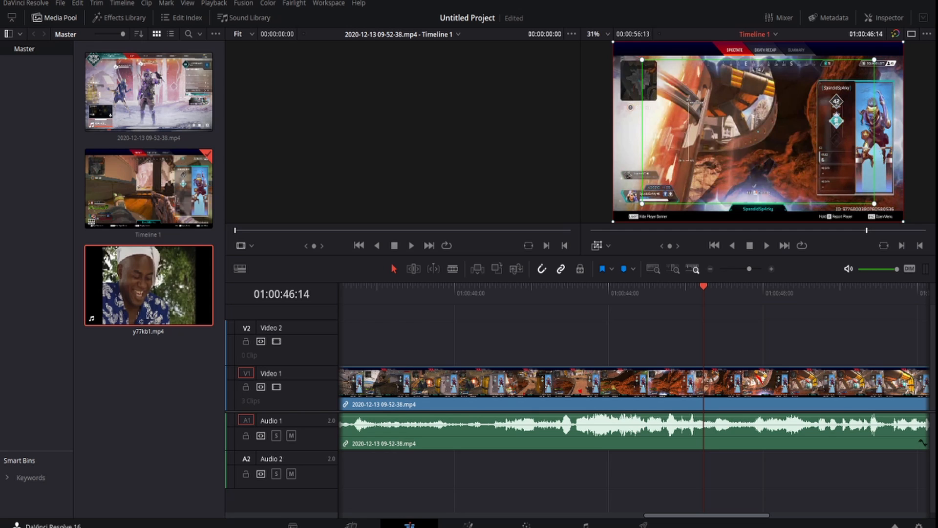
# Step: Place three copies of y77kb1.mp4 on Video 2 above the second and third gameplay clips near the timeline's beginning
pyautogui.press('End')
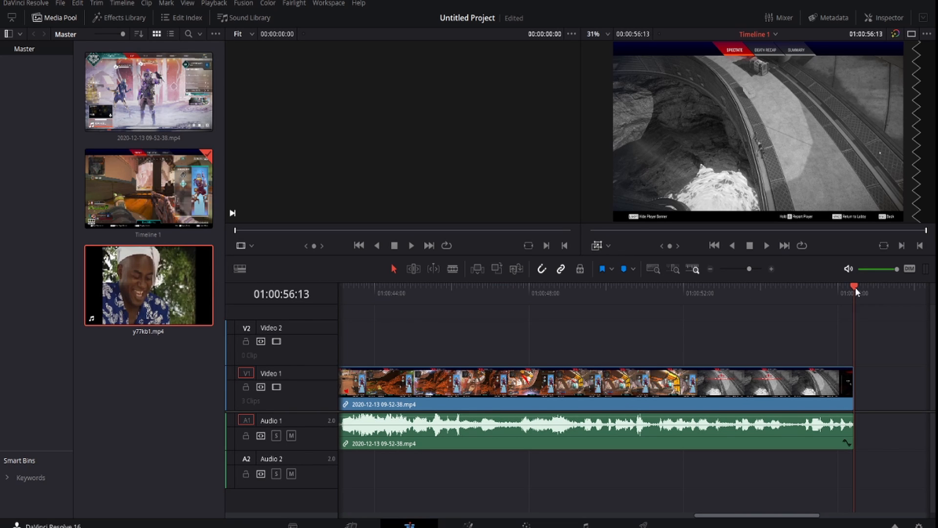
pyautogui.moveTo(854, 287); pyautogui.dragTo(523, 311)
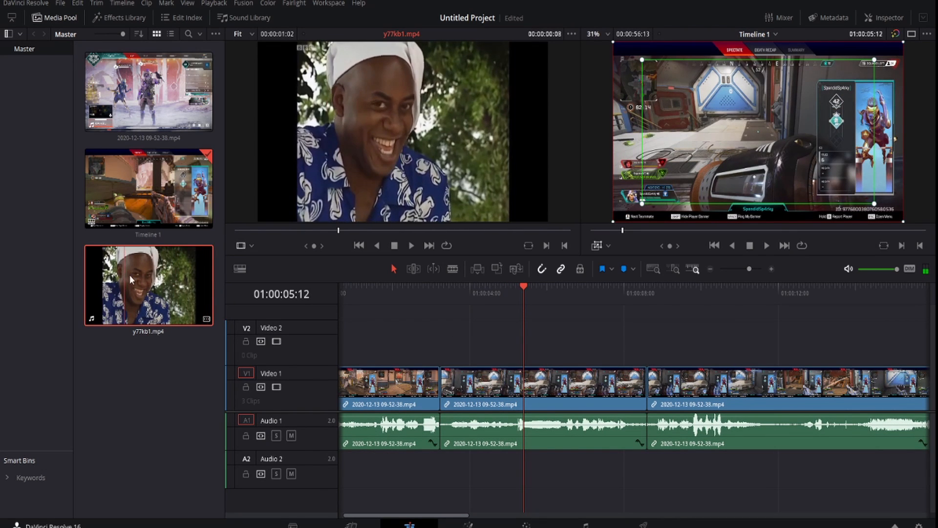
pyautogui.moveTo(131, 280); pyautogui.dragTo(498, 332)
pyautogui.moveTo(203, 315); pyautogui.dragTo(678, 342)
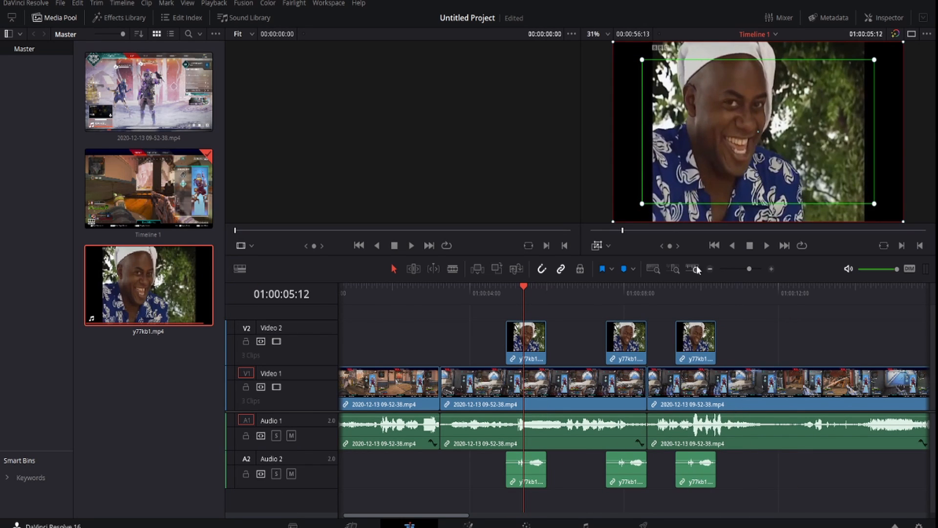
# Step: Play back the timeline across the three meme clip copies
pyautogui.click(473, 292)
pyautogui.click(766, 245)
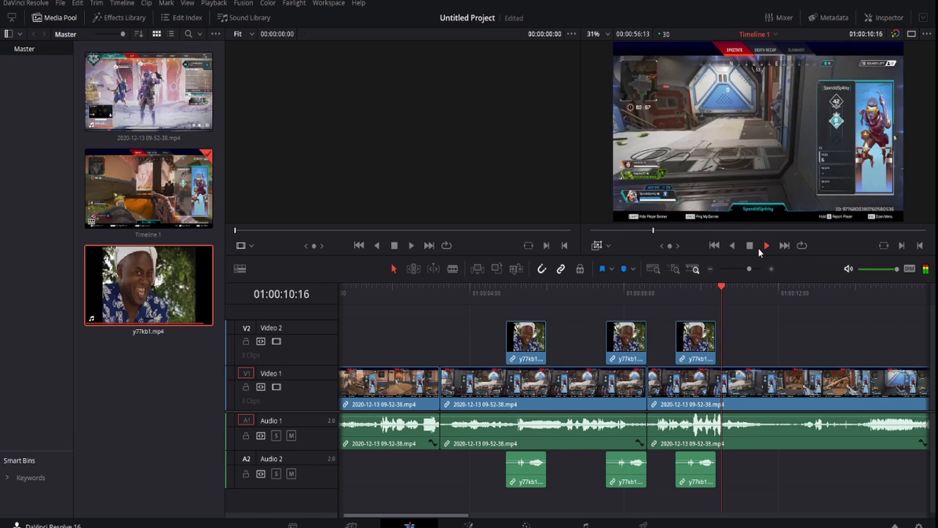
pyautogui.click(763, 243)
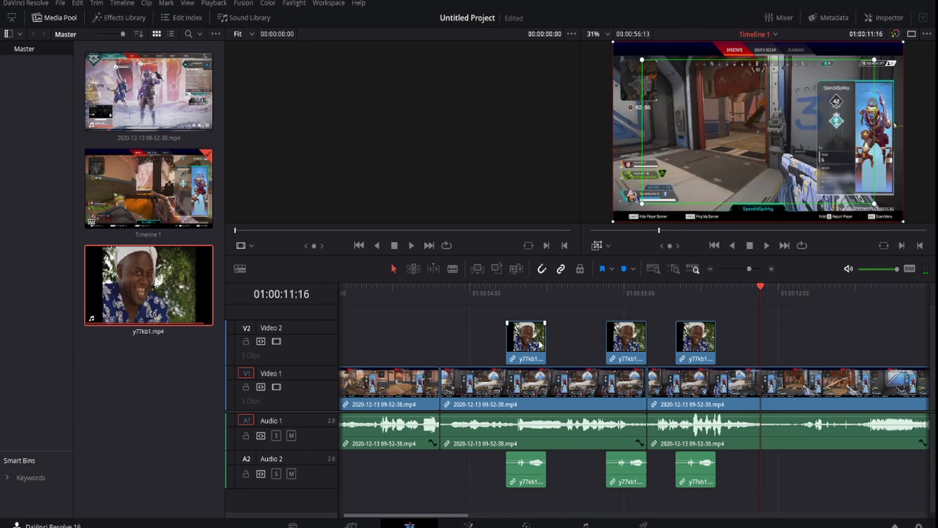
# Step: Delete all three meme clip copies and their linked audio from the timeline
pyautogui.click(541, 348)
pyautogui.press('Delete')
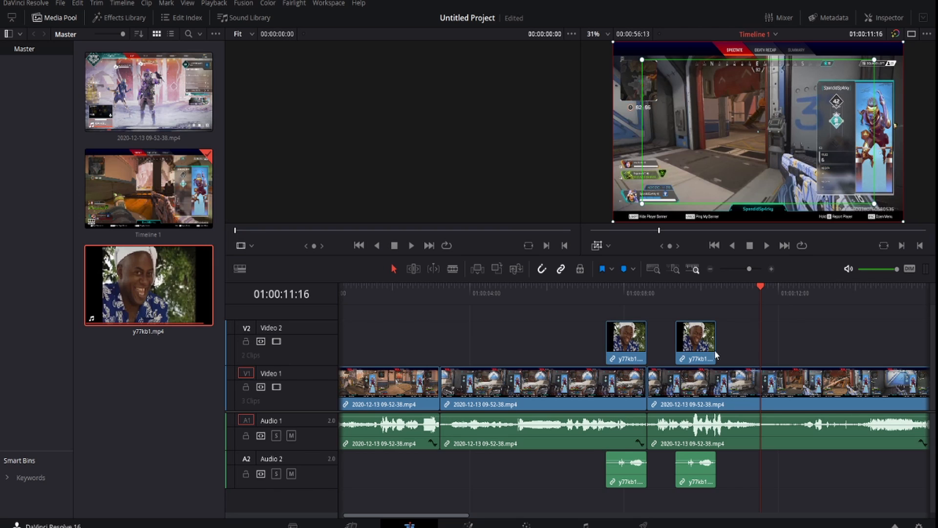
pyautogui.click(691, 348)
pyautogui.press('Delete')
pyautogui.click(621, 356)
pyautogui.press('Delete')
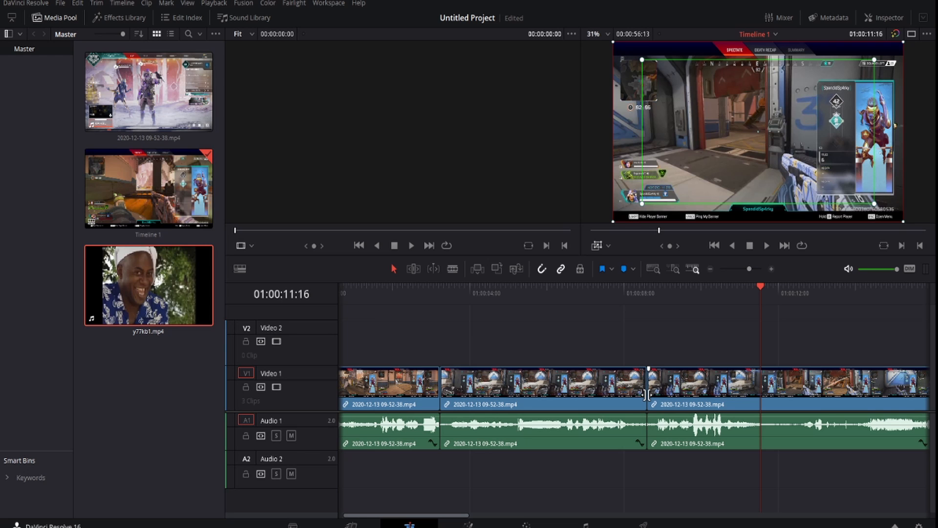
# Step: Try rolling the cut between the second and third gameplay clips to a later point, play it back, and undo the move
pyautogui.moveTo(646, 394); pyautogui.dragTo(727, 397)
pyautogui.click(453, 288)
pyautogui.click(766, 246)
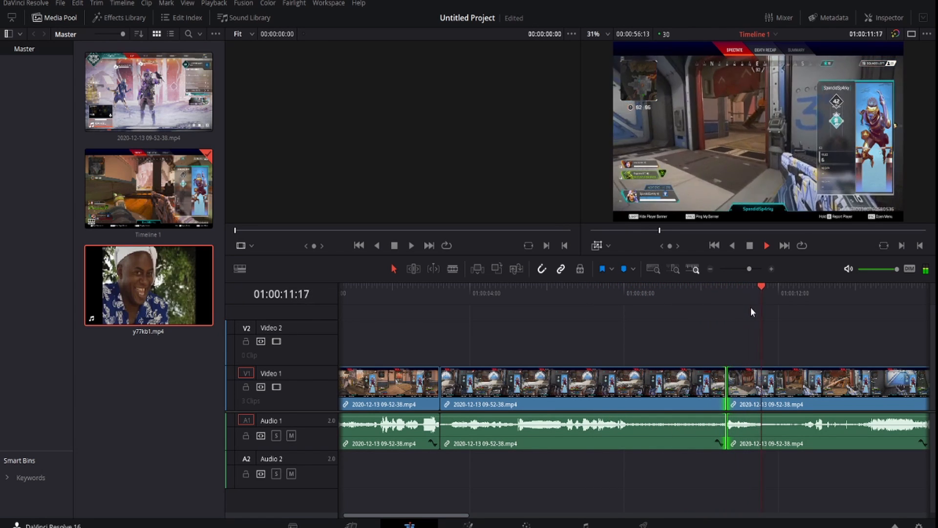
pyautogui.hotkey('ctrl', 'z')
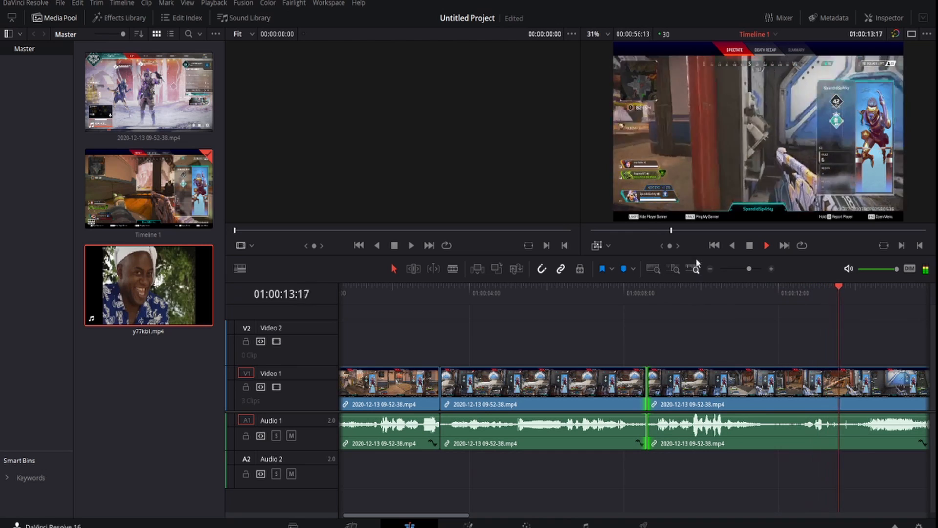
pyautogui.press('space')
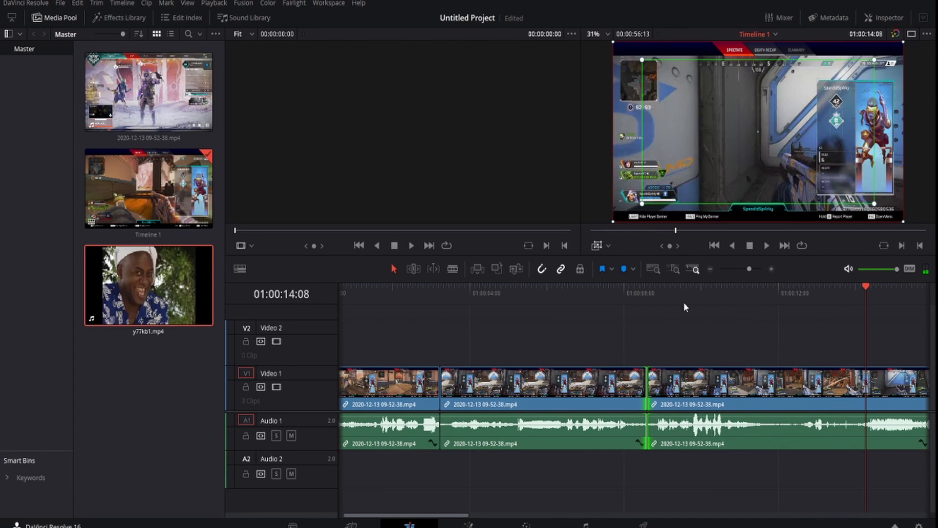
# Step: Try placing y77kb1.mp4 on Video 2 above the third gameplay clip's start and shortening the second clip's end, then undo both
pyautogui.moveTo(685, 306); pyautogui.dragTo(665, 343)
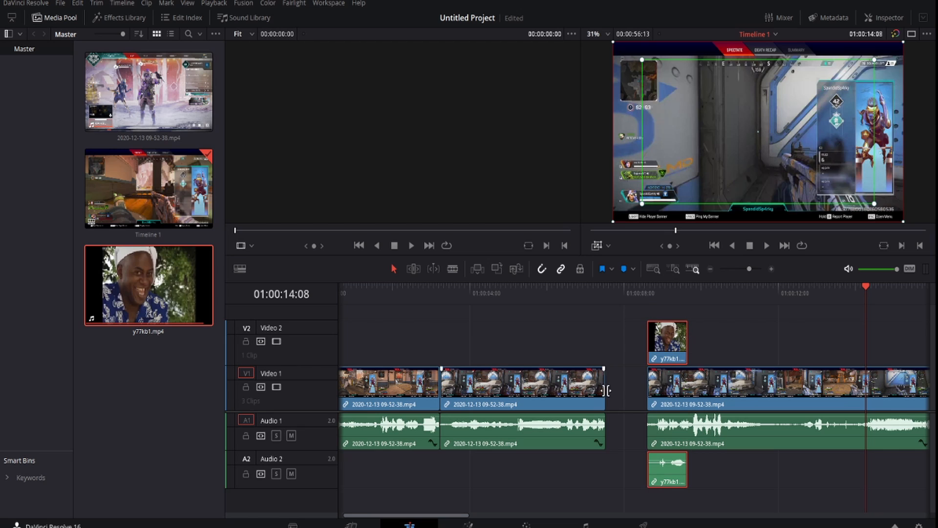
pyautogui.click(620, 381)
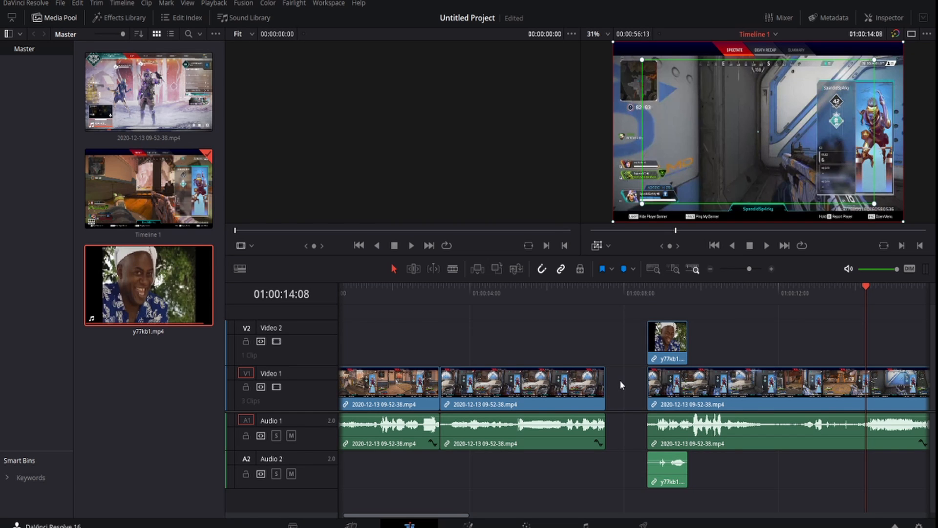
pyautogui.hotkey('ctrl', 'z')
pyautogui.hotkey('ctrl', 'z')
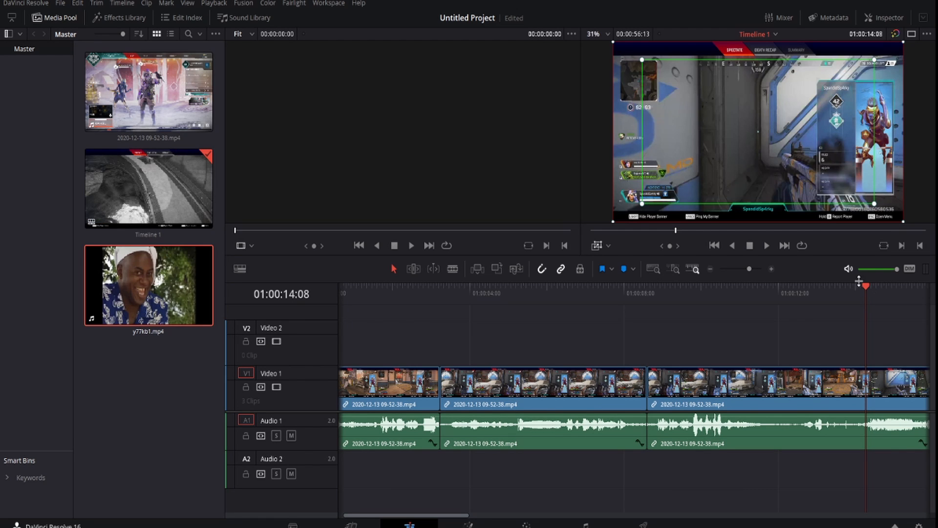
# Step: Play back the third gameplay clip and review other points along the timeline
pyautogui.moveTo(749, 269); pyautogui.dragTo(763, 269)
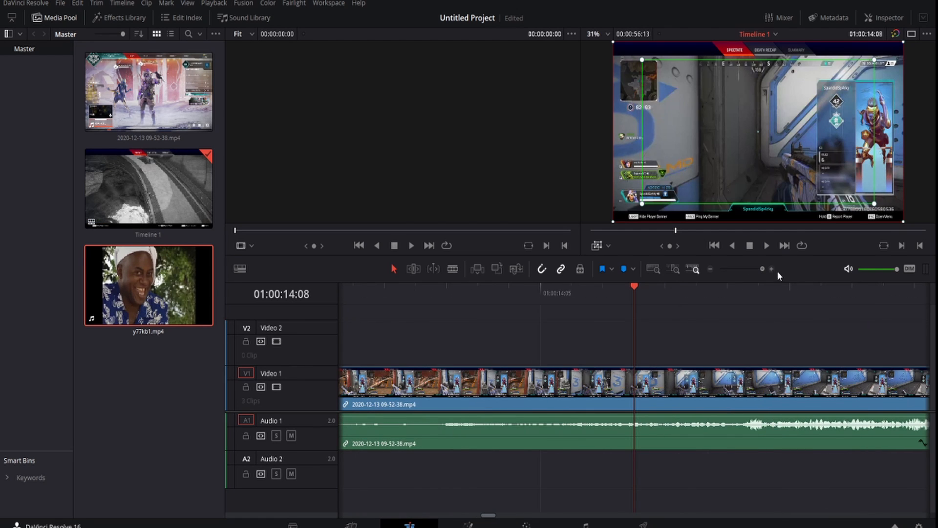
pyautogui.click(766, 246)
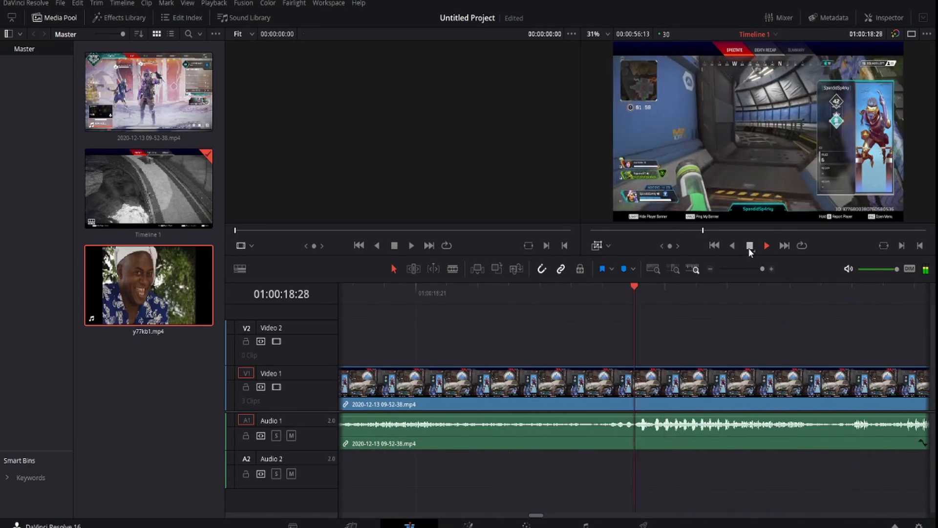
pyautogui.click(750, 246)
pyautogui.moveTo(761, 268); pyautogui.dragTo(746, 286)
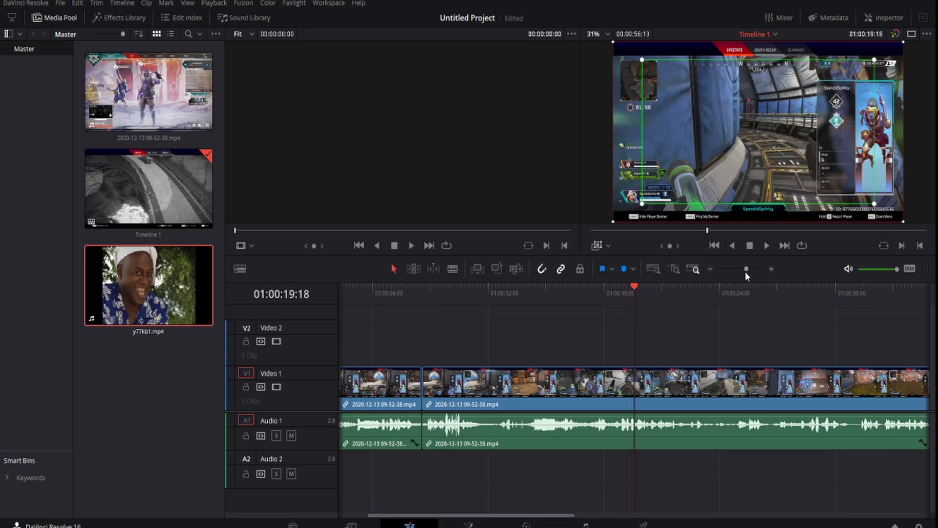
pyautogui.click(734, 230)
pyautogui.click(766, 245)
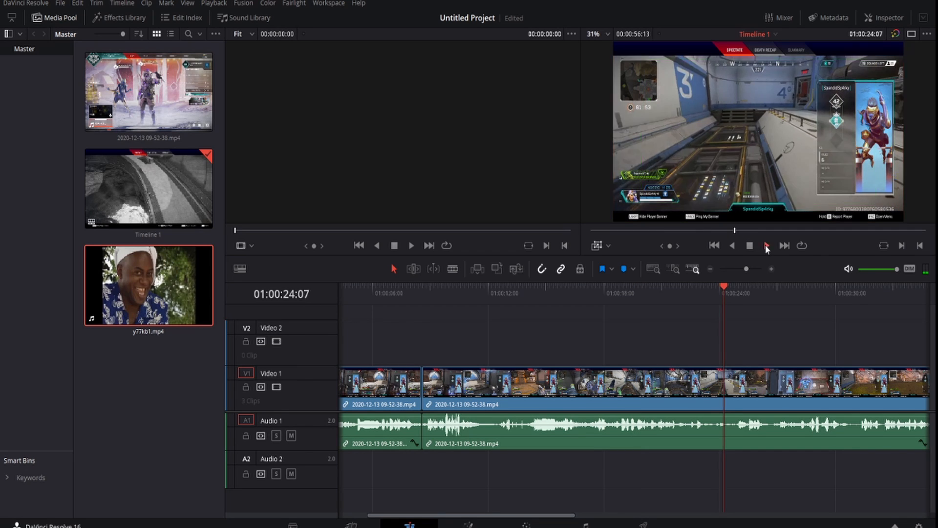
pyautogui.click(625, 229)
pyautogui.click(749, 247)
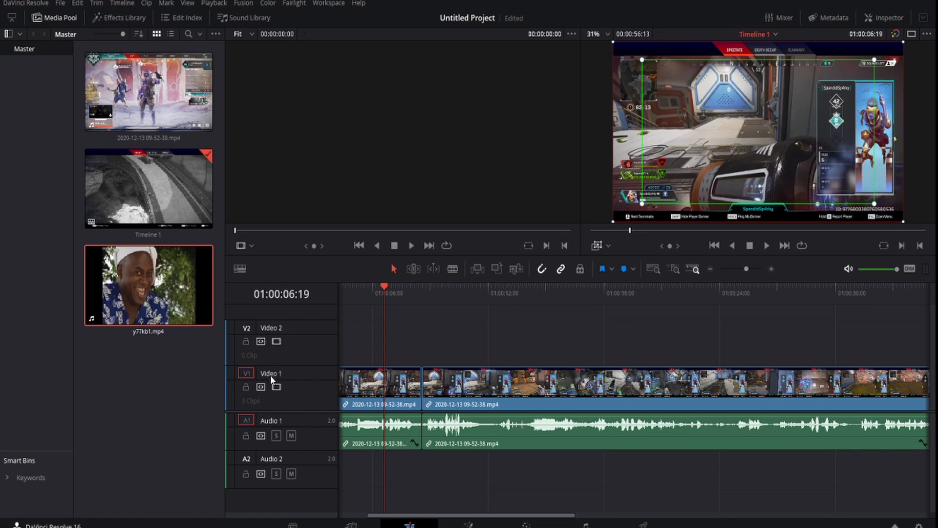
# Step: Try switching the Video 1 and Video 2 tracks off and on, and muting and unmuting Audio 1 and Audio 2
pyautogui.click(276, 387)
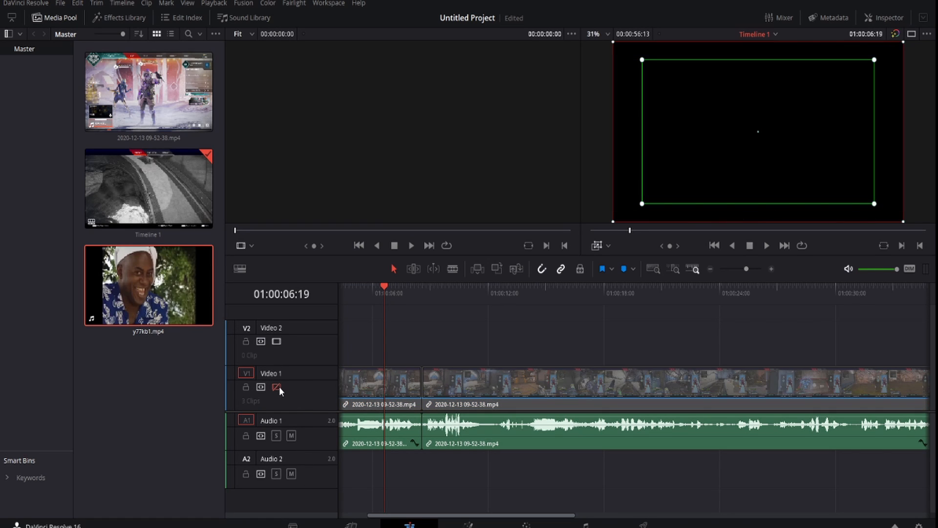
pyautogui.click(277, 387)
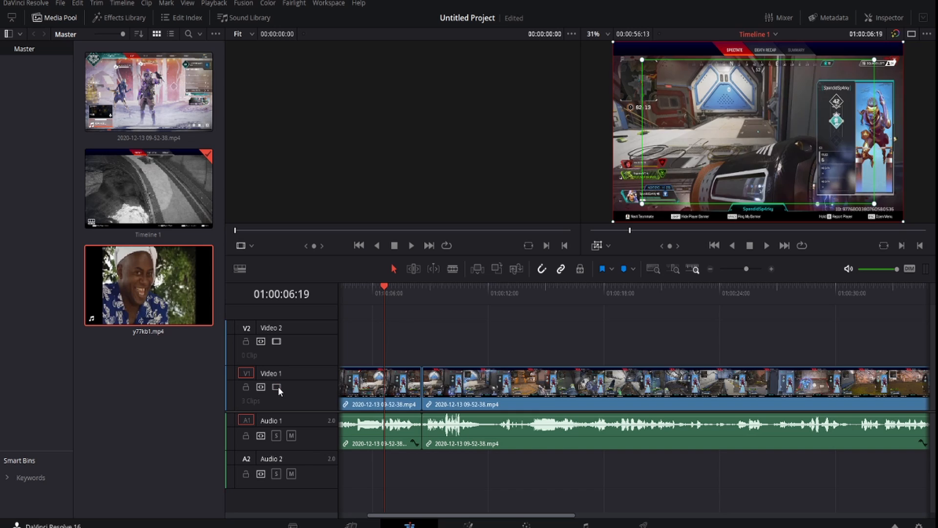
pyautogui.click(276, 342)
pyautogui.click(291, 435)
pyautogui.click(290, 435)
pyautogui.click(291, 473)
pyautogui.click(291, 473)
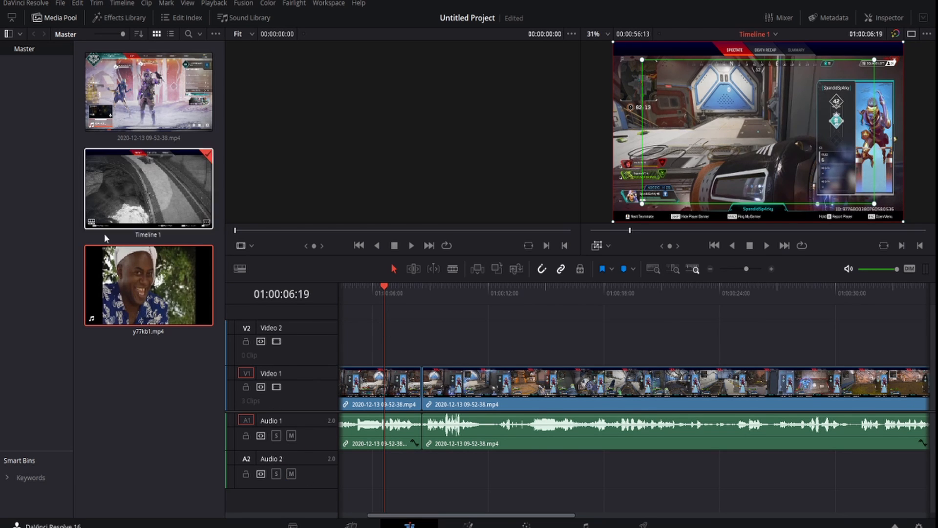
# Step: Place y77kb1.mp4 on a new Video 3 track above the third gameplay clip, disable that video track and play past the clip
pyautogui.moveTo(146, 286); pyautogui.dragTo(560, 307)
pyautogui.click(275, 321)
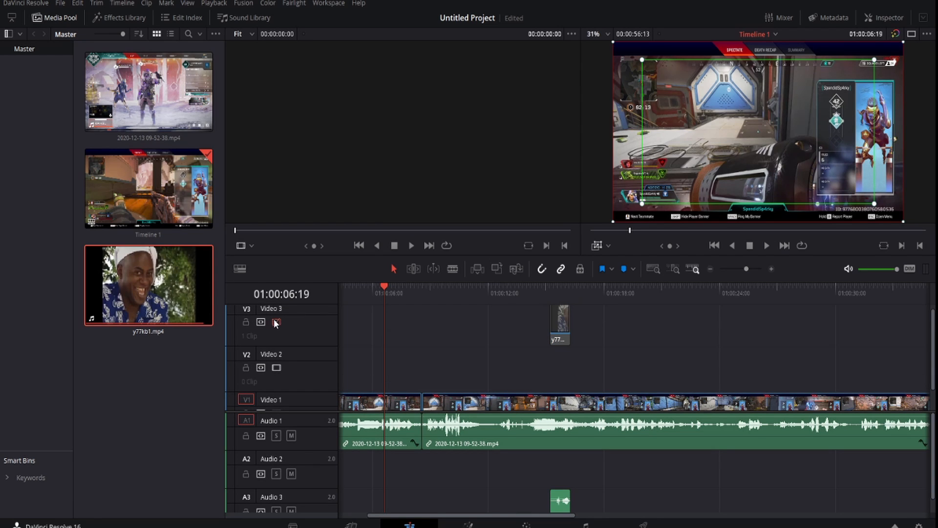
pyautogui.click(766, 246)
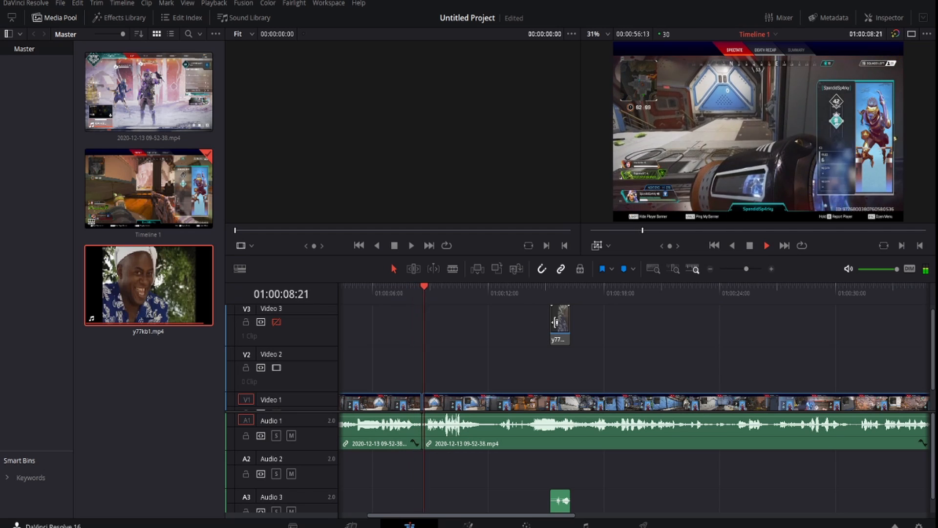
pyautogui.moveTo(551, 319); pyautogui.dragTo(532, 328)
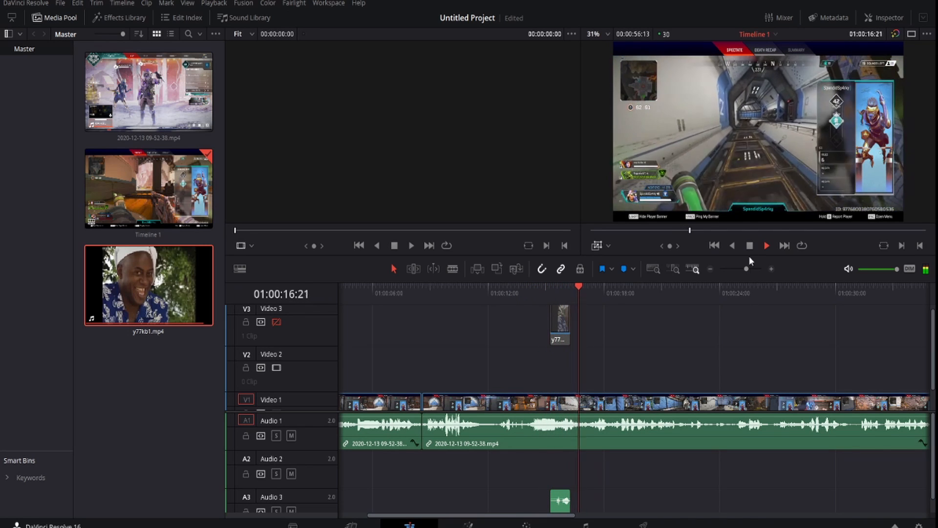
pyautogui.press('space')
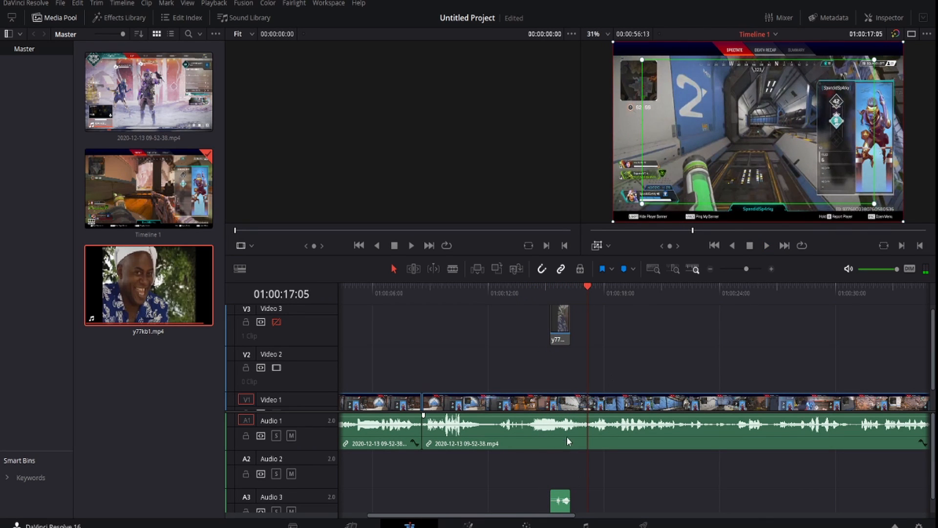
# Step: Lower the third gameplay clip's audio to silence and play back the section under the meme clip
pyautogui.moveTo(556, 424)
pyautogui.mouseDown()
pyautogui.moveTo(554, 416)
pyautogui.moveTo(557, 438)
pyautogui.mouseUp()
pyautogui.click(520, 290)
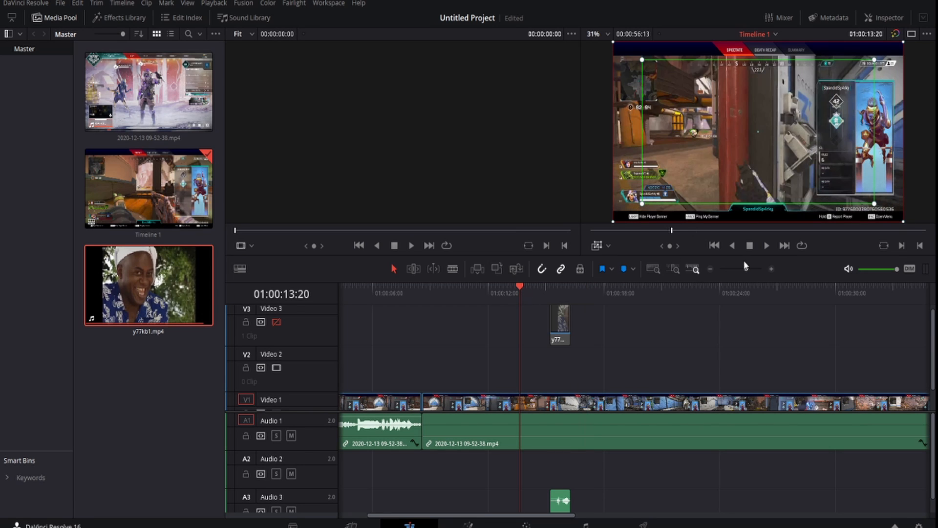
pyautogui.click(766, 245)
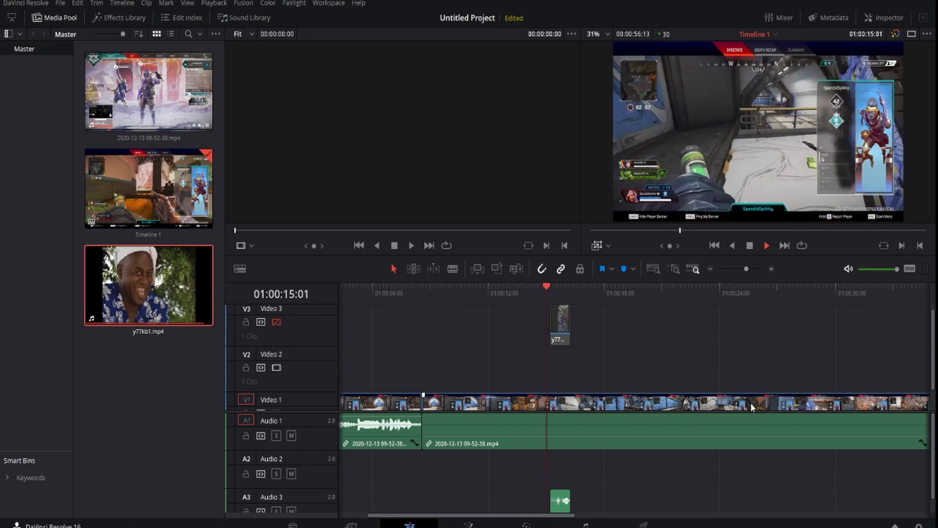
pyautogui.click(748, 246)
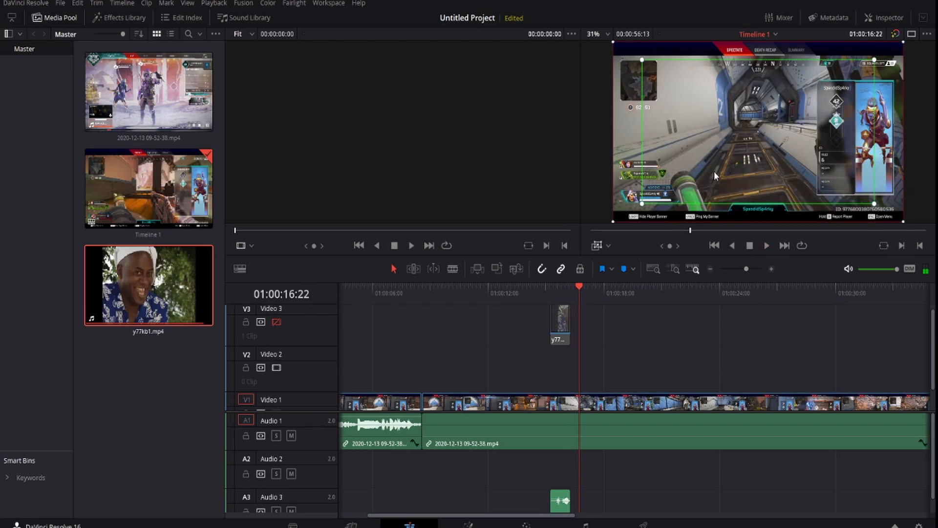
# Step: Re-enable the Video 3 track, mute Audio 3 and play back across the meme clip
pyautogui.click(276, 321)
pyautogui.click(519, 295)
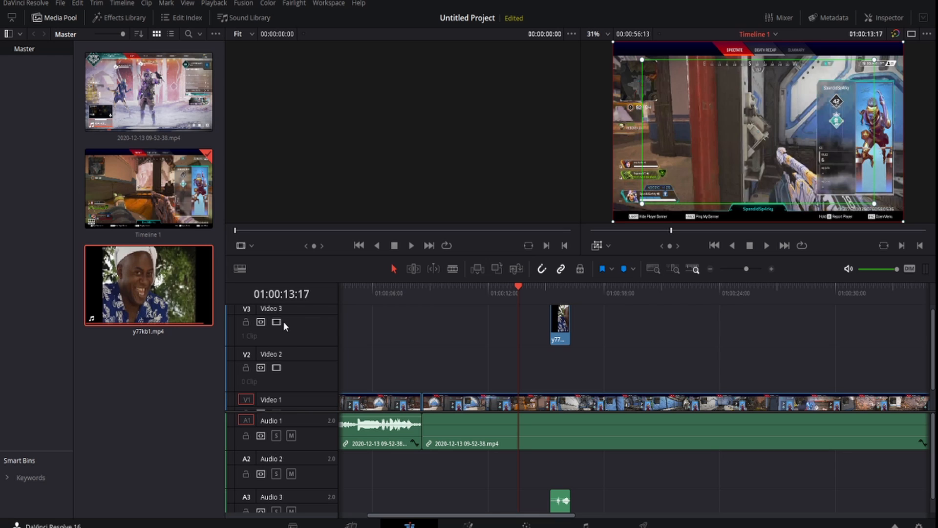
pyautogui.click(291, 510)
pyautogui.click(767, 245)
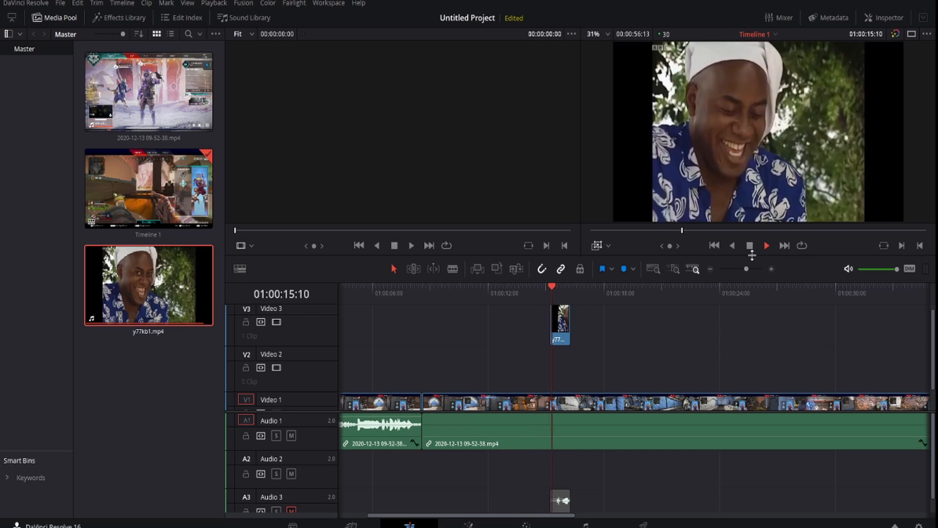
pyautogui.click(749, 245)
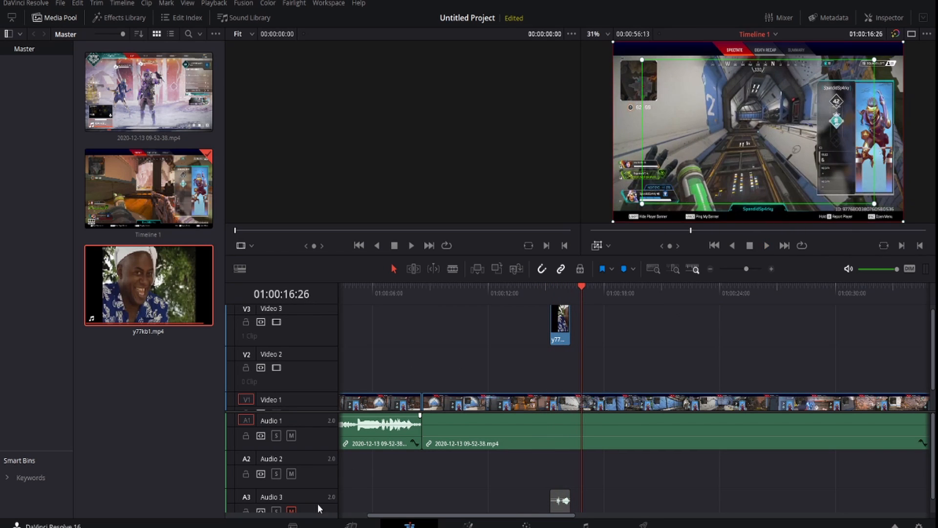
# Step: Unmute Audio 3 and play the meme clip section again
pyautogui.click(291, 510)
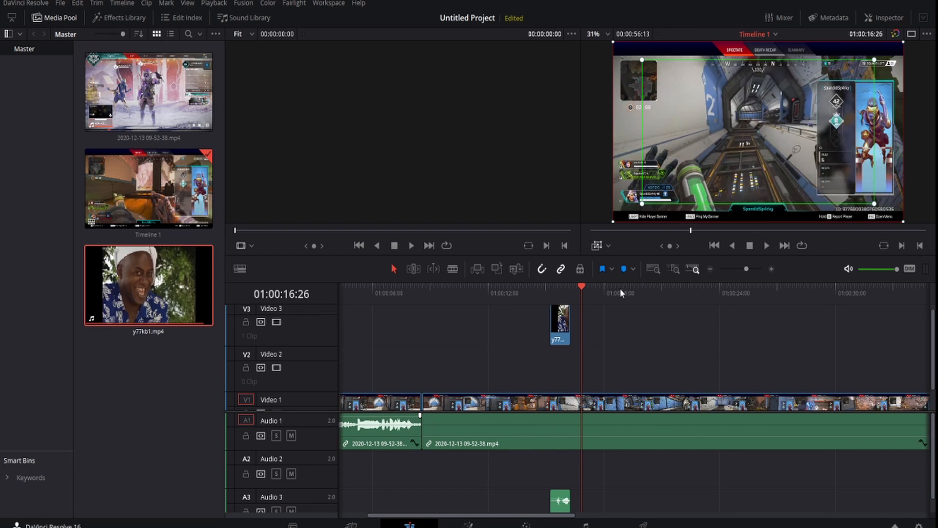
pyautogui.click(538, 288)
pyautogui.click(767, 246)
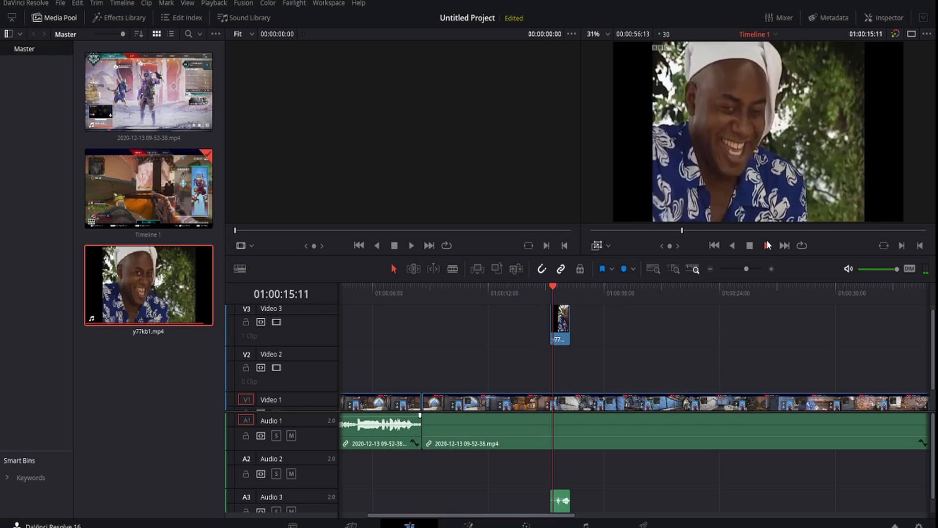
pyautogui.click(766, 245)
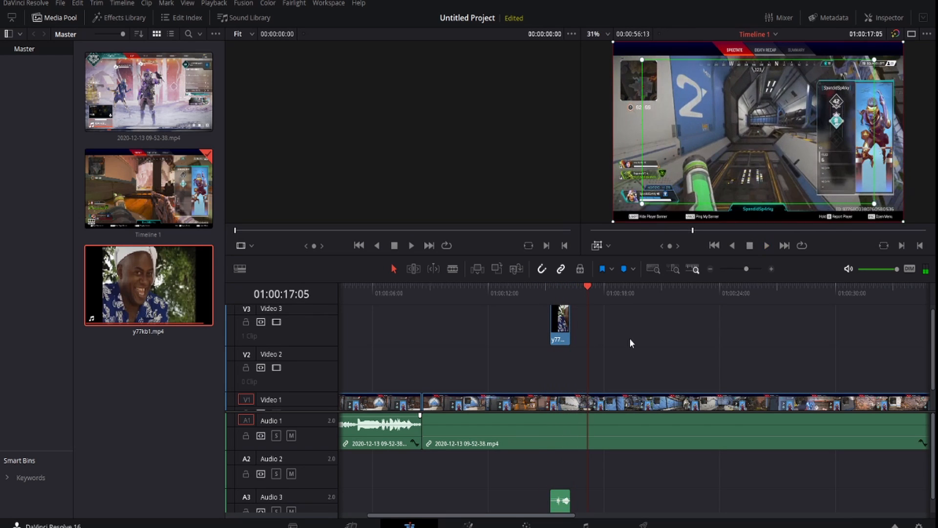
# Step: Delete the meme clip and its linked audio from Video 3 and Audio 3, and briefly view the timeline on the Cut page
pyautogui.click(563, 336)
pyautogui.press('Delete')
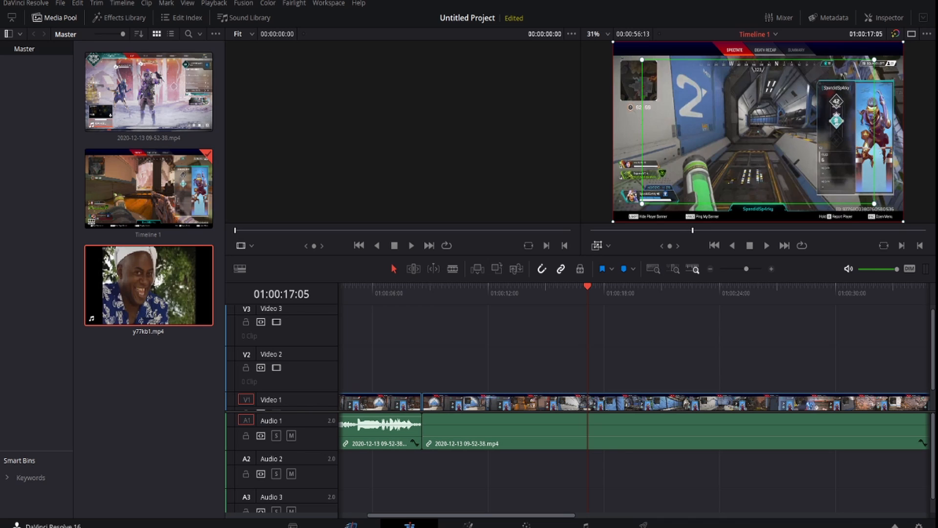
pyautogui.hotkey('shift', '3')
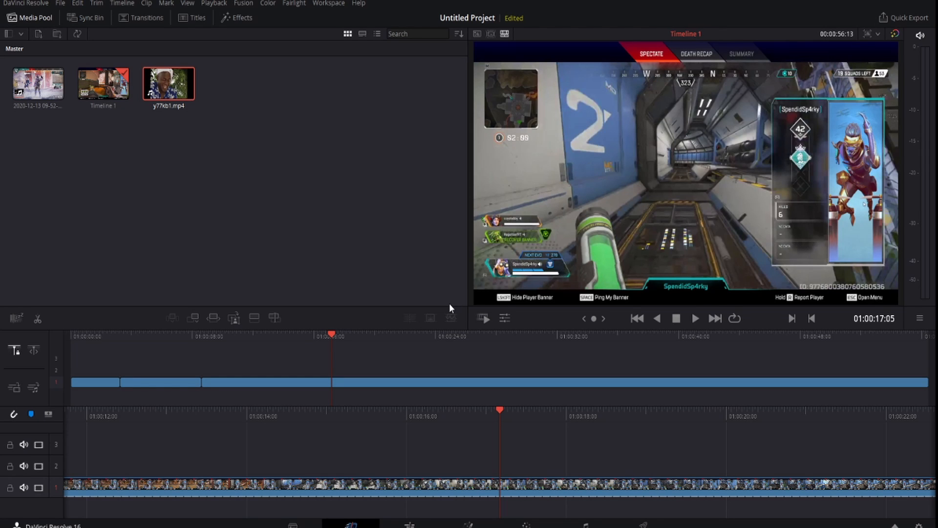
pyautogui.hotkey('shift', '4')
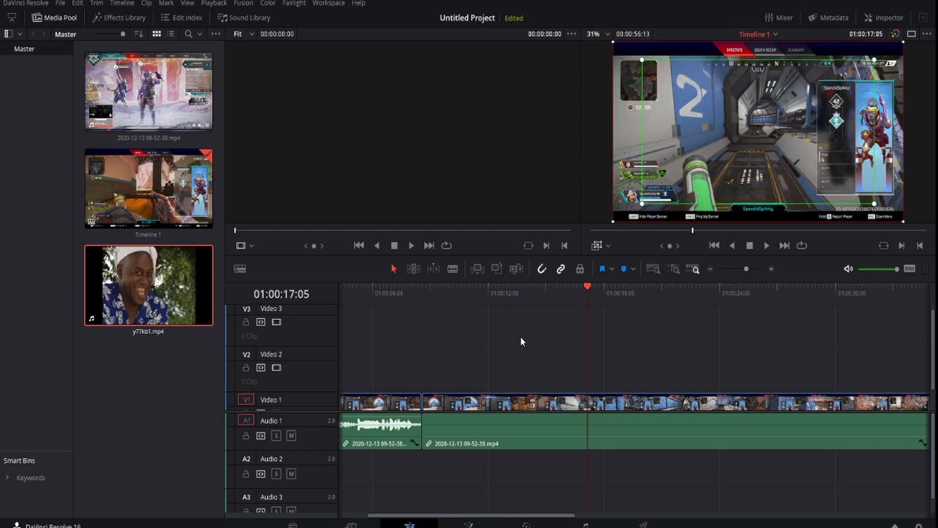